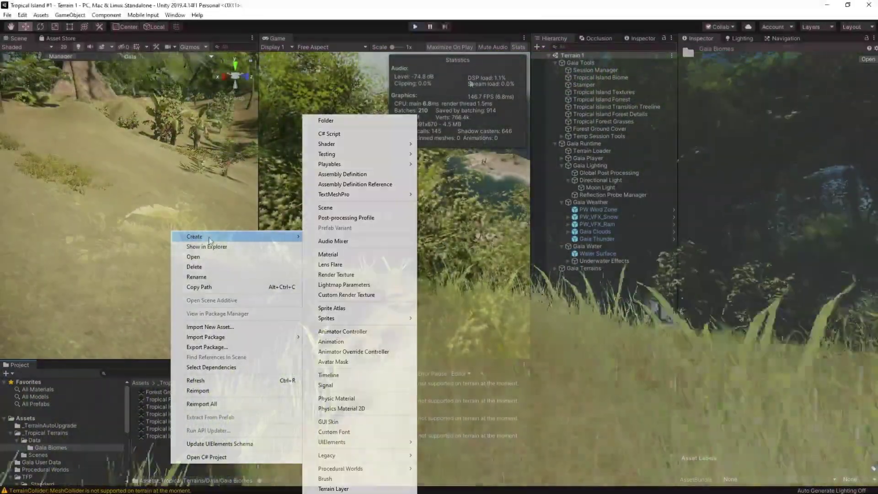
Create a Gaia Spawner Settings asset named "Tropical Island Rocks Biome" in the Gaia Biomes folder
mouse_move(366, 469)
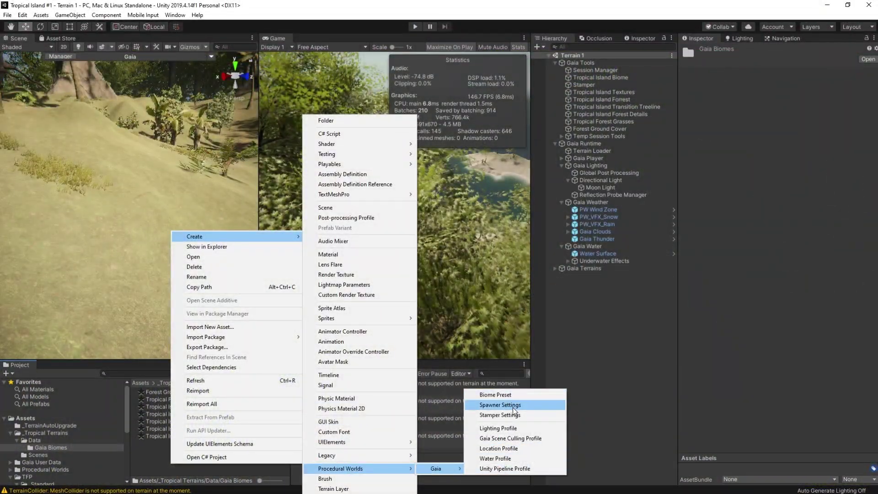
click(513, 409)
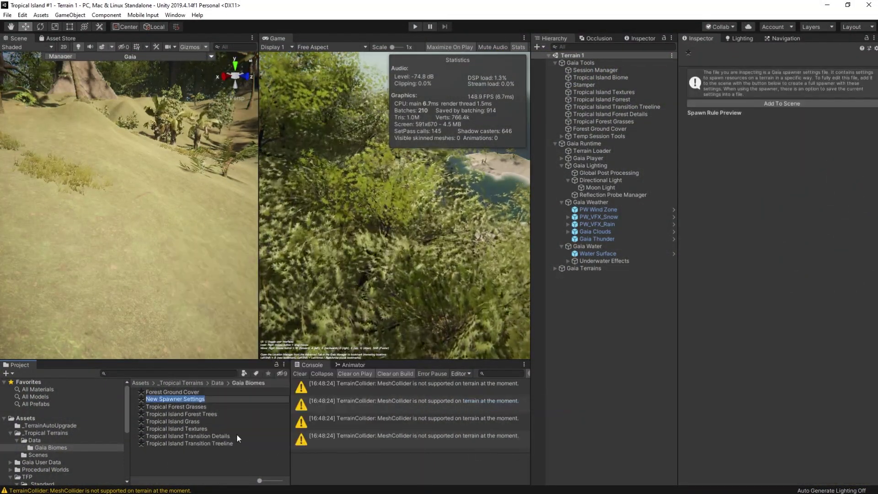
text(Tropical Island Rocks Biome)
key(Return)
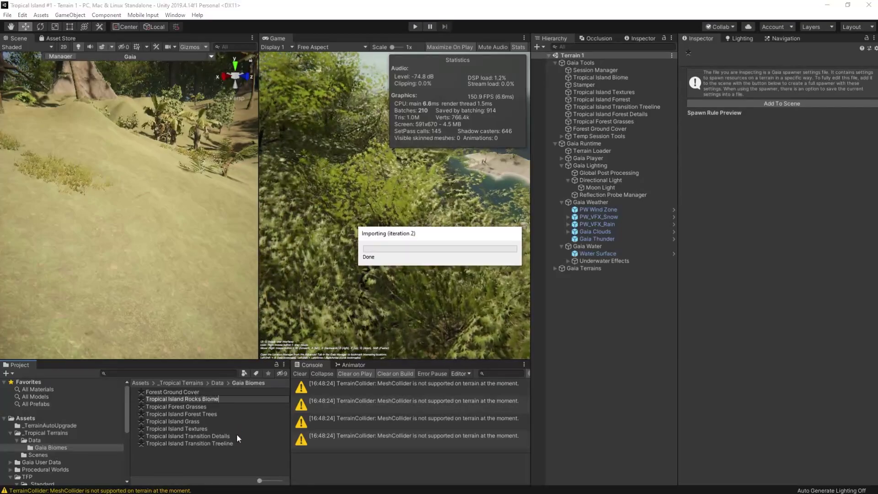
Shorten the new spawner settings asset's name to "Tropical Island Rocks"
click(214, 420)
key(BackSpace)
key(BackSpace)
key(BackSpace)
key(BackSpace)
key(BackSpace)
key(BackSpace)
key(Return)
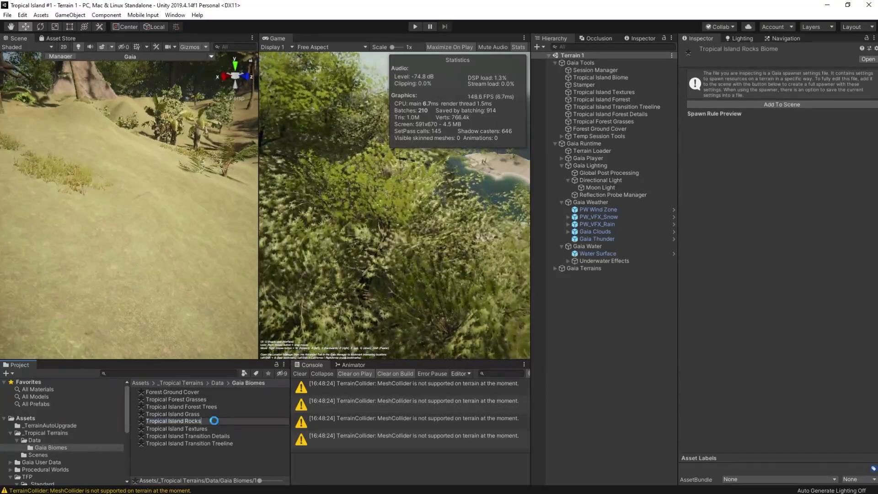
Add the Tropical Island Rocks spawner to the Tropical Island Biome's spawner list and create its first spawn rule
click(595, 77)
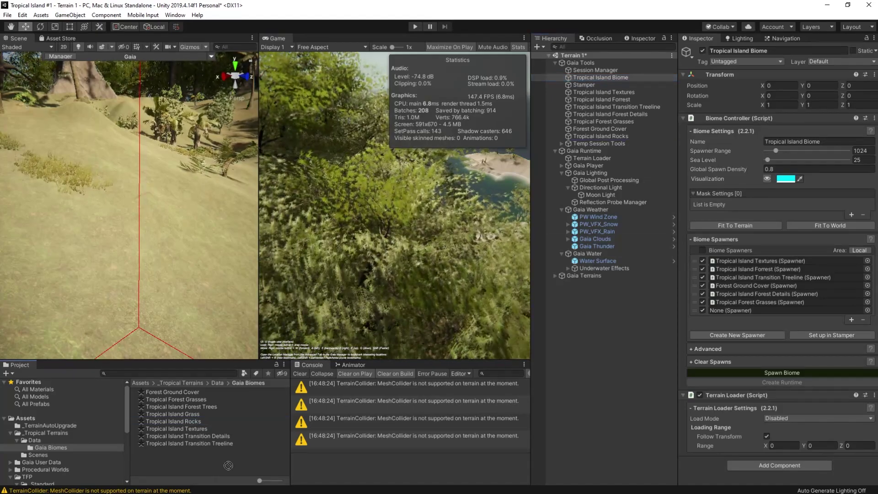
drag(656, 146, 751, 311)
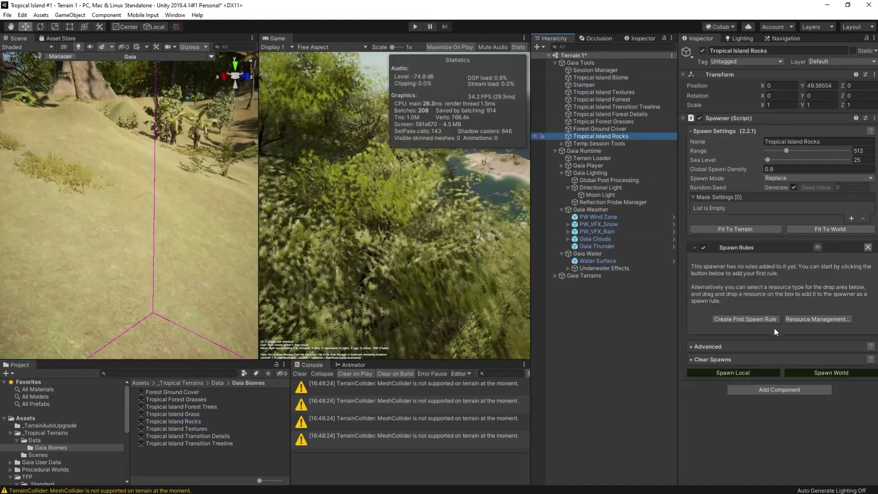
click(760, 321)
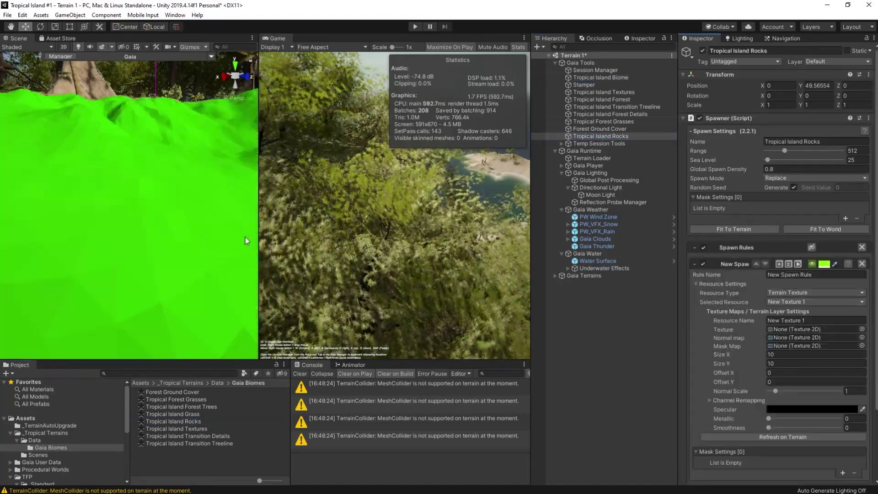
right_drag(154, 297, 164, 358)
key(s)
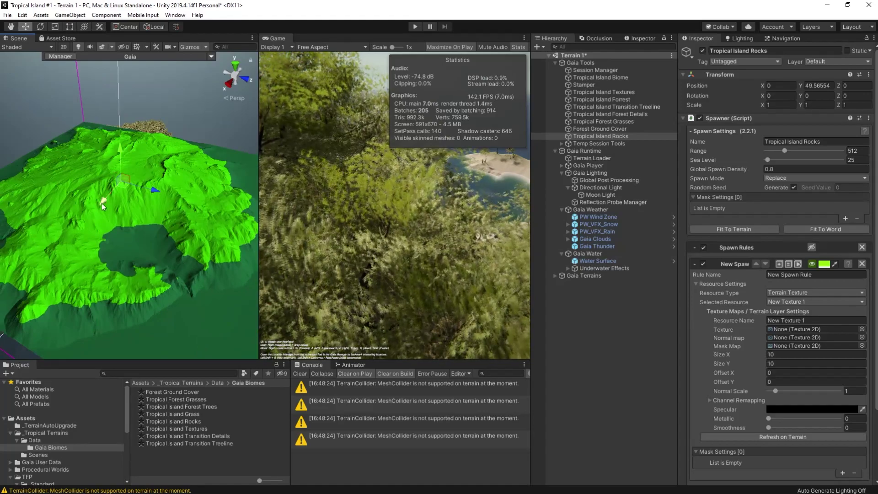
Add a mask to the new spawn rule and set its type to Slope Mask
click(843, 472)
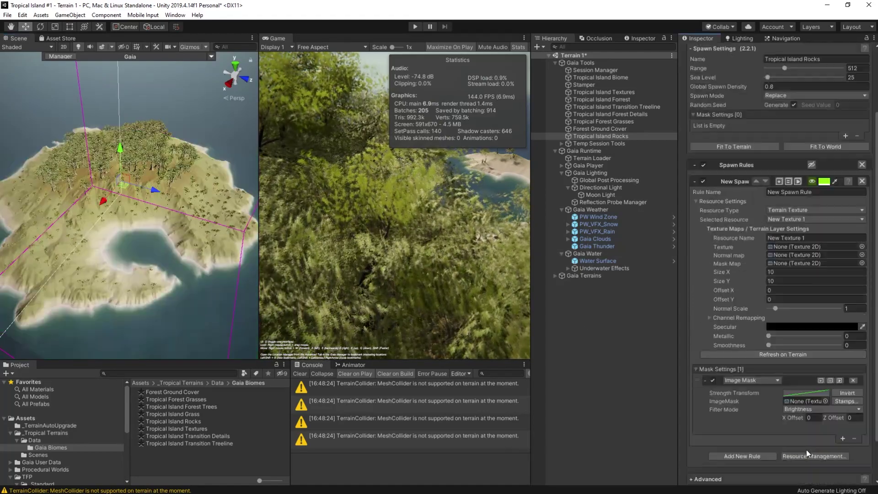
scroll(806, 449, down, 5)
click(753, 332)
click(806, 386)
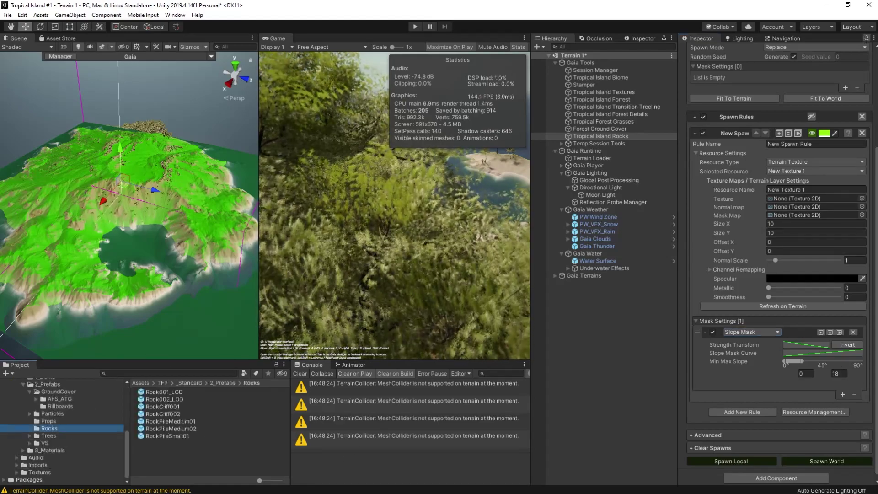
Change the spawn rule's resource type to Game Object and open its prefab list
click(171, 421)
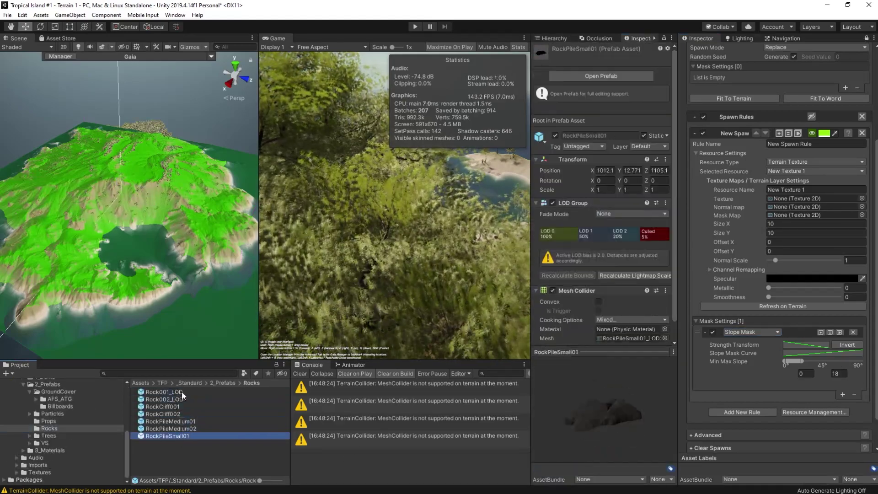
click(165, 392)
click(808, 125)
click(812, 165)
click(710, 153)
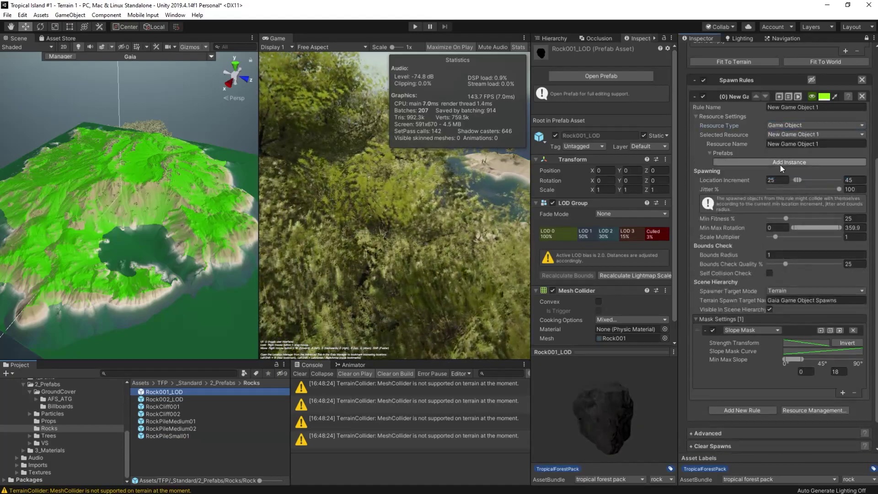
Add five prefab instances to the spawn rule and assign Rock001_LOD to the first one
click(780, 164)
click(782, 173)
click(785, 192)
click(786, 199)
click(716, 161)
drag(198, 392, 815, 191)
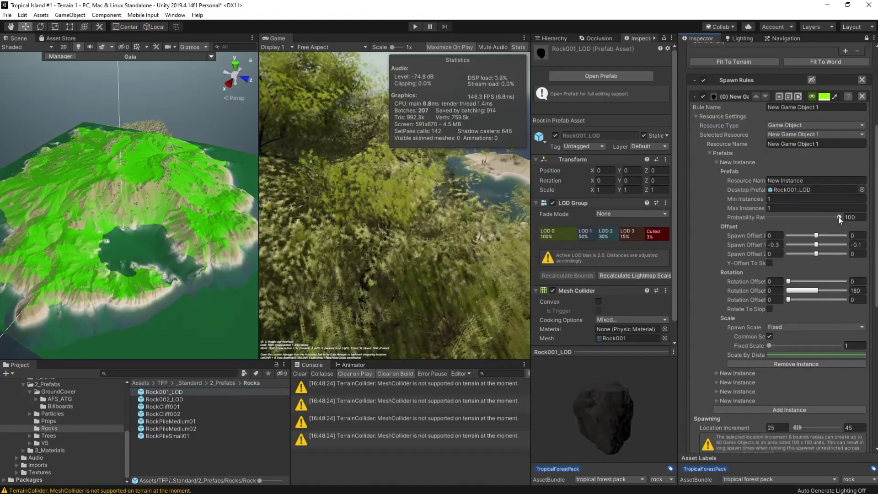
Set Rock001_LOD's probability rate to about 74.7 and assign Rock002_LOD and RockPileMedium01 to the second and third instances
scroll(754, 389, down, 10)
scroll(738, 331, up, 3)
click(731, 208)
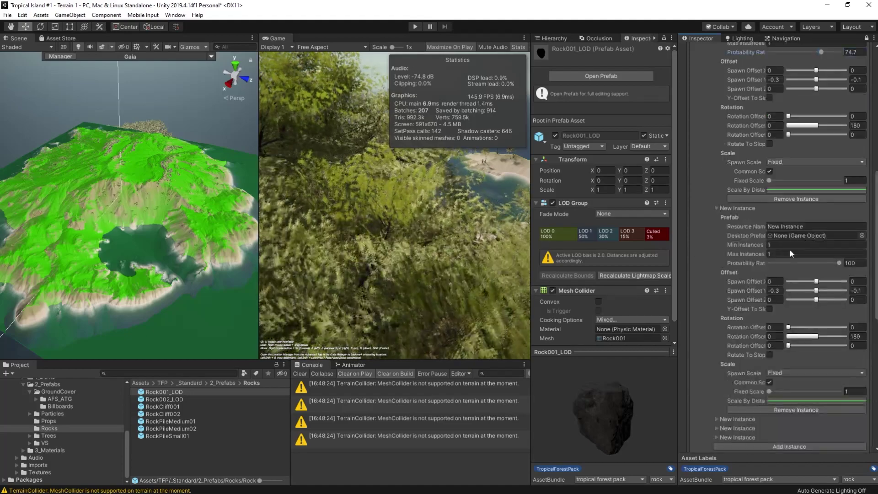
drag(800, 447, 799, 447)
scroll(778, 389, down, 15)
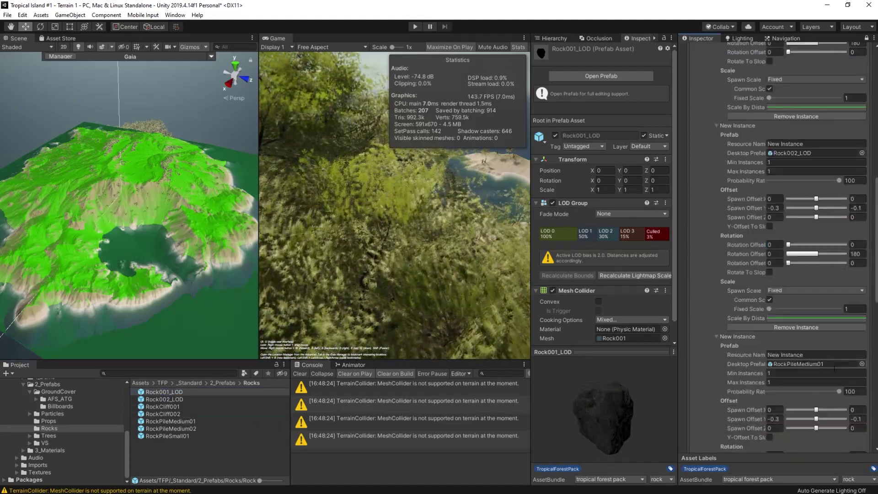
Assign RockPileMedium02 to the fourth prefab instance and RockPileSmall01 to the fifth
click(718, 218)
drag(170, 429, 812, 273)
click(718, 429)
scroll(751, 421, down, 2)
drag(168, 436, 801, 401)
Set RockPileSmall01's probability rate to about 52, and give it and RockPileMedium02 X/Z spawn offsets of -1 to 1 and rotations up to 180
scroll(796, 393, down, 3)
click(775, 365)
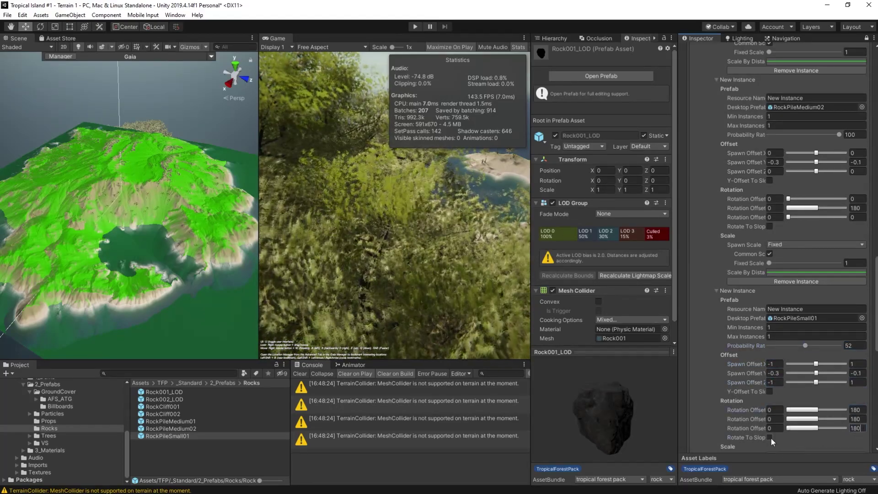
scroll(771, 394, up, 7)
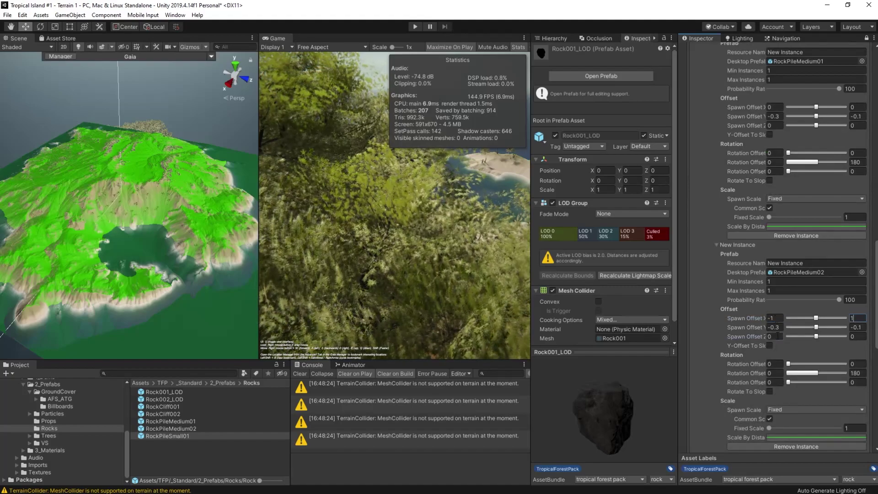
scroll(771, 394, up, 6)
Enable Rotate To Slope for RockPileMedium01, with all rotation maximums at 180 and X and Z spawn offsets of -1 to 1
click(770, 346)
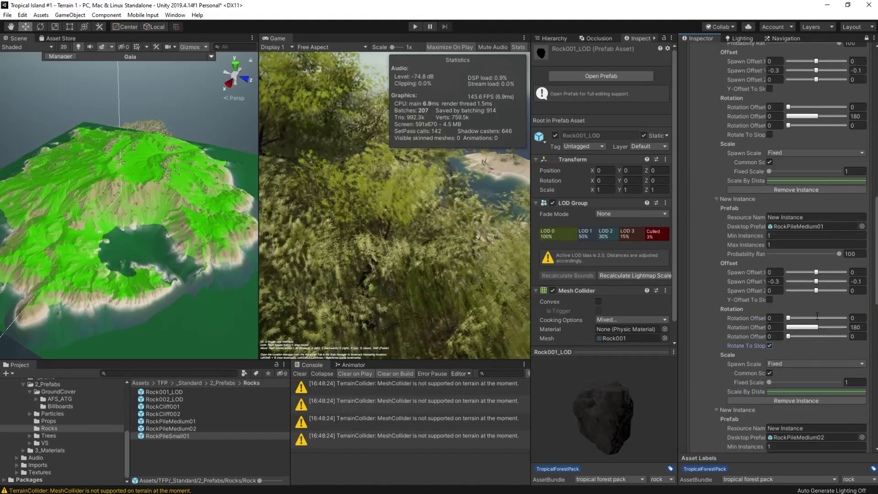
text(1)
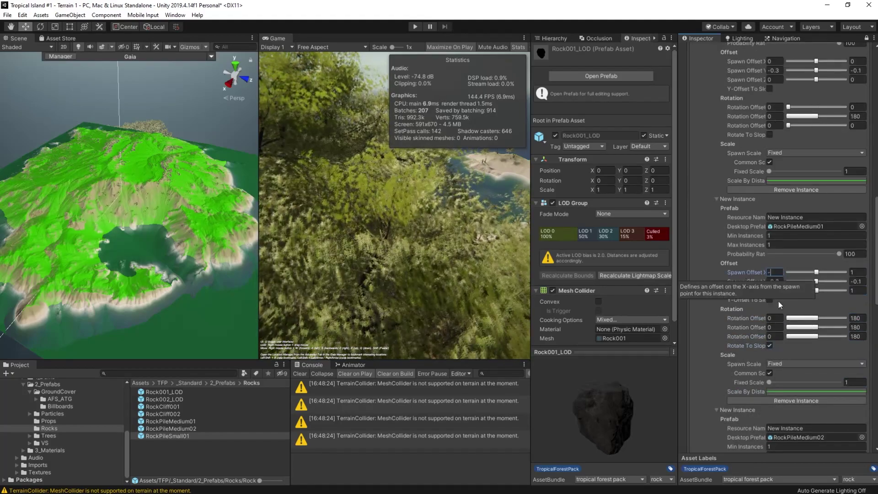
click(777, 291)
text(-1)
Enable Rotate To Slope with 180 rotation maximums for Rock002_LOD and Rock001_LOD, and set Rock002_LOD's spawn offsets to X -1 to 11, Z -1 to 0
scroll(770, 305, up, 6)
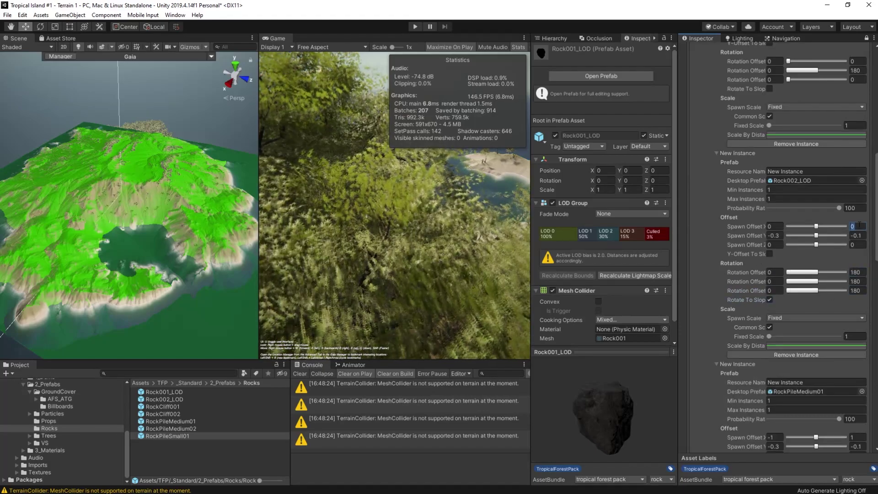
scroll(871, 245, up, 7)
text(180)
click(858, 245)
text(1)
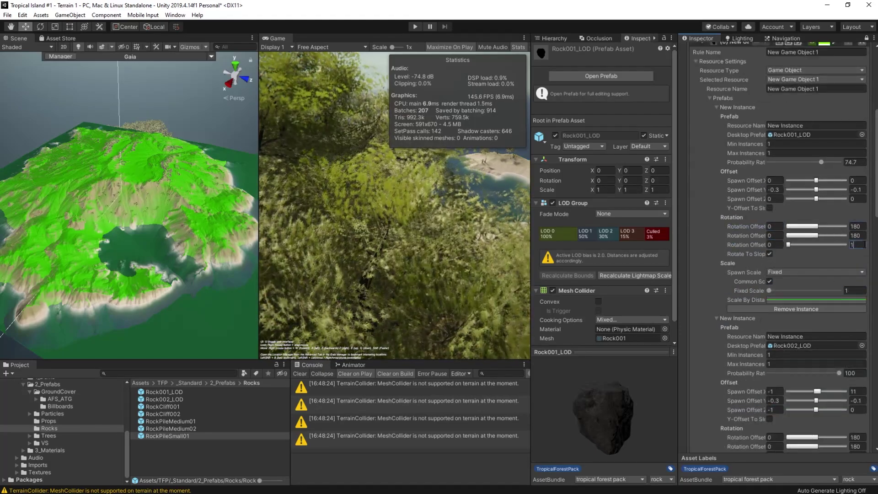
Spawn the rocks and examine their placement around a spawned Rock001_LOD found by searching the hierarchy for "rock"
scroll(778, 181, down, 3)
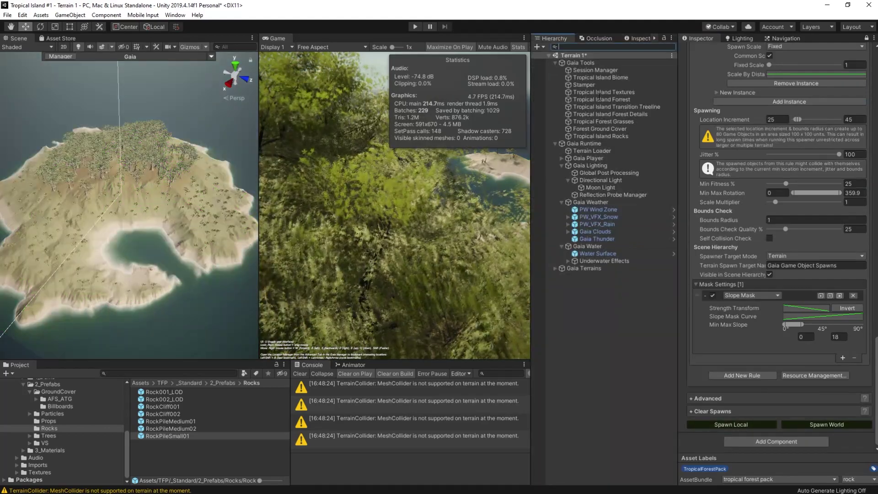
text(roc)
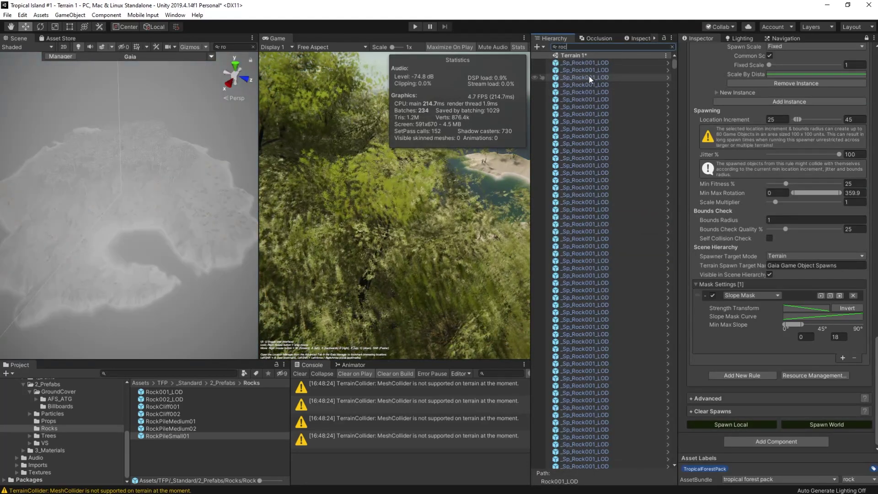
text(k)
double_click(590, 77)
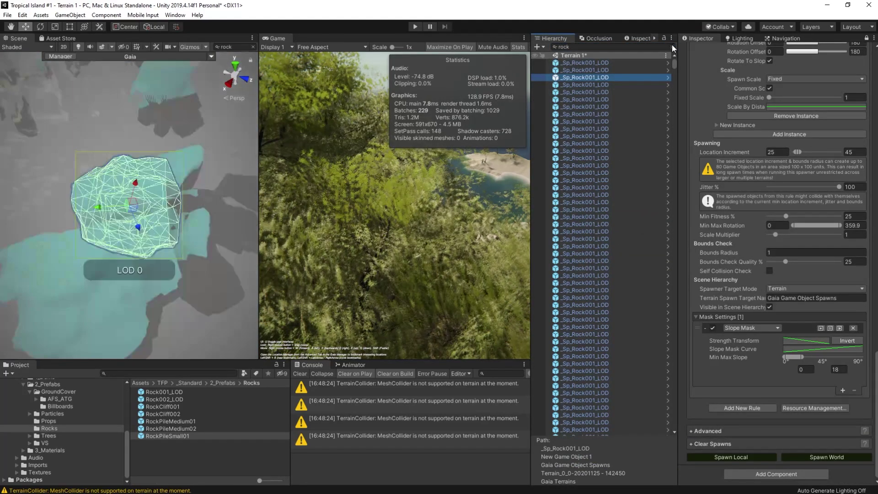
click(672, 46)
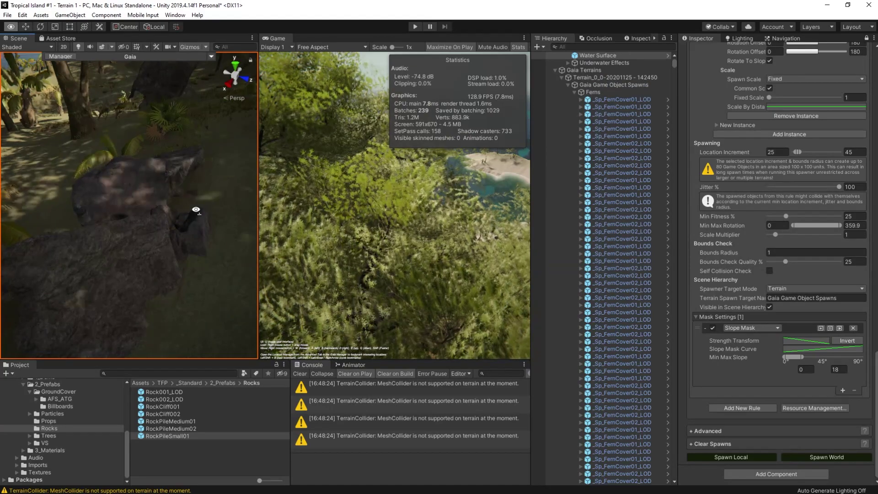
right_drag(196, 210, 198, 172)
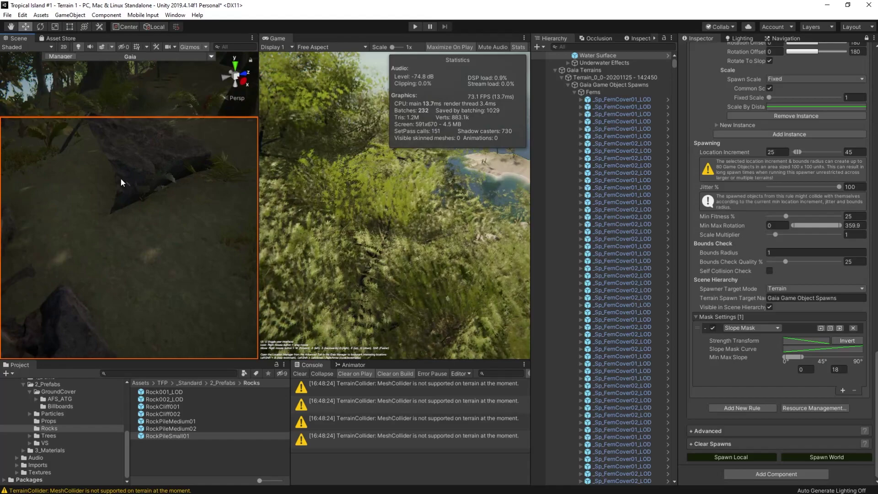
right_drag(186, 226, 205, 215)
key(w)
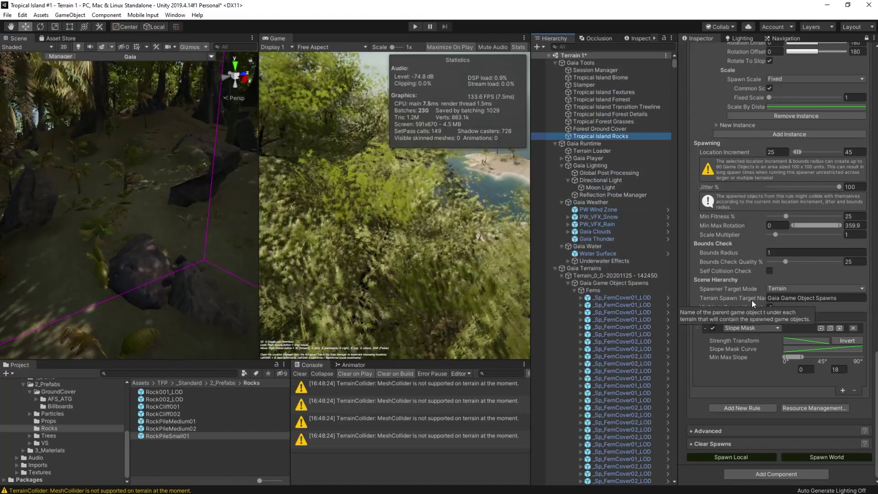
Set the X and Z rotation maximums to 0 for RockPileMedium02, RockPileMedium01, Rock002_LOD and Rock001_LOD in the Tropical Island Rocks spawner
scroll(751, 292, up, 6)
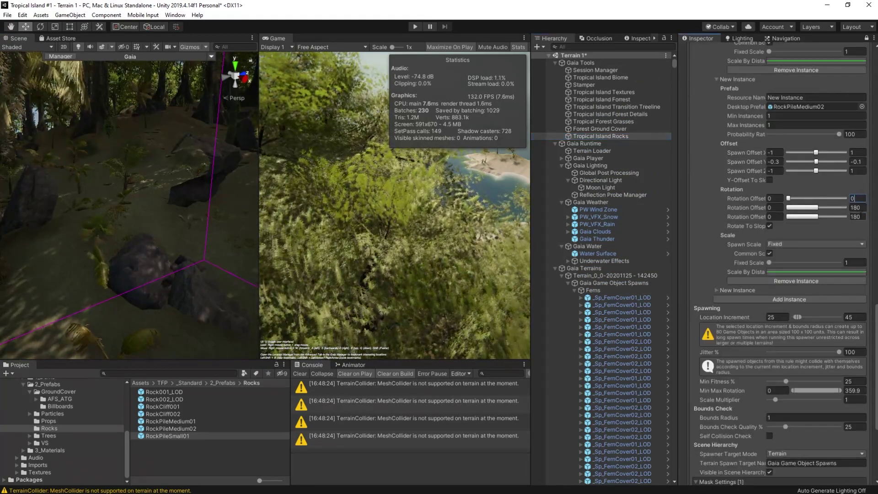
scroll(840, 169, up, 3)
drag(865, 171, 841, 170)
text(0)
scroll(842, 170, up, 6)
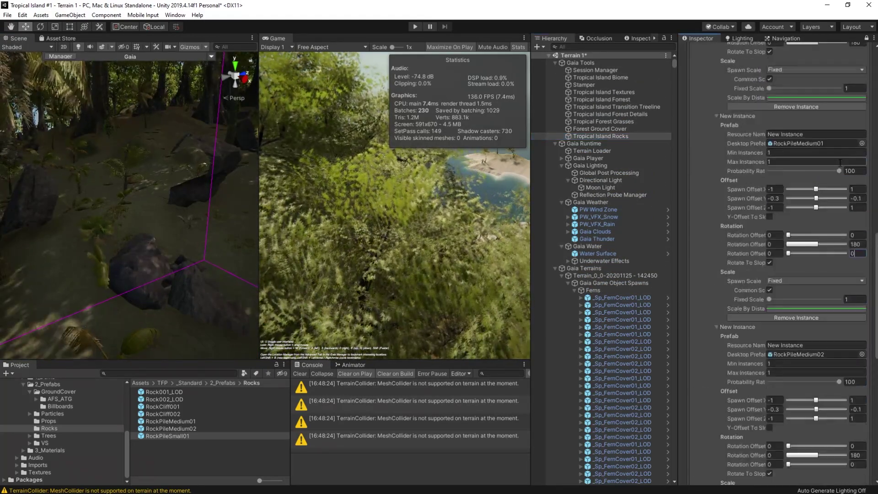
scroll(866, 125, up, 3)
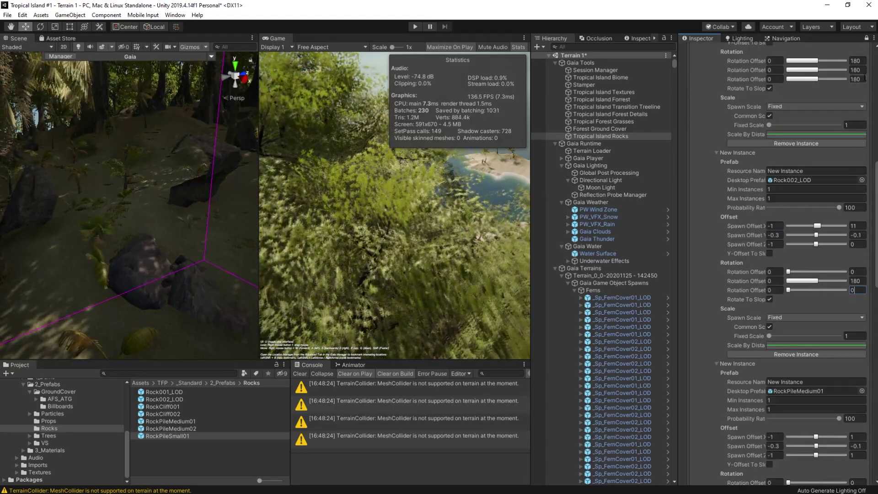
text(0)
scroll(854, 92, up, 2)
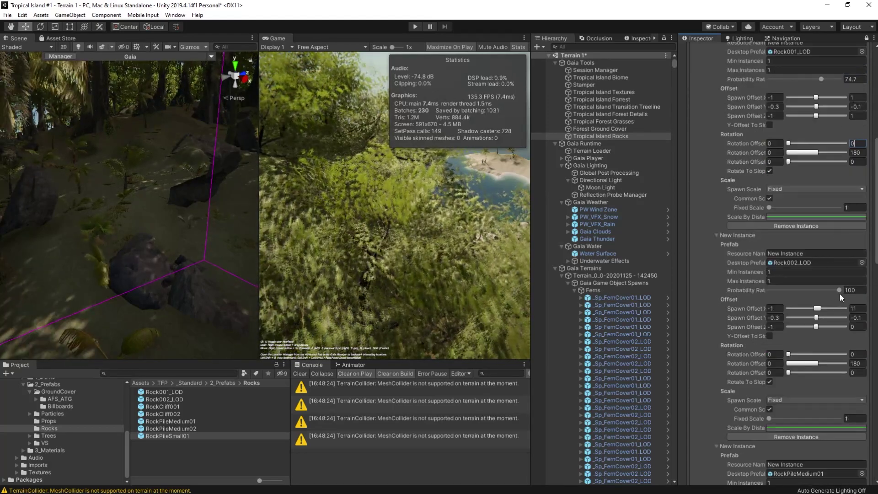
Lower the probability rates to about 61.7 for Rock002_LOD, 63 for Rock001_LOD, 46.8 for RockPileMedium01 and 50.7 for RockPileMedium02
drag(814, 294, 812, 293)
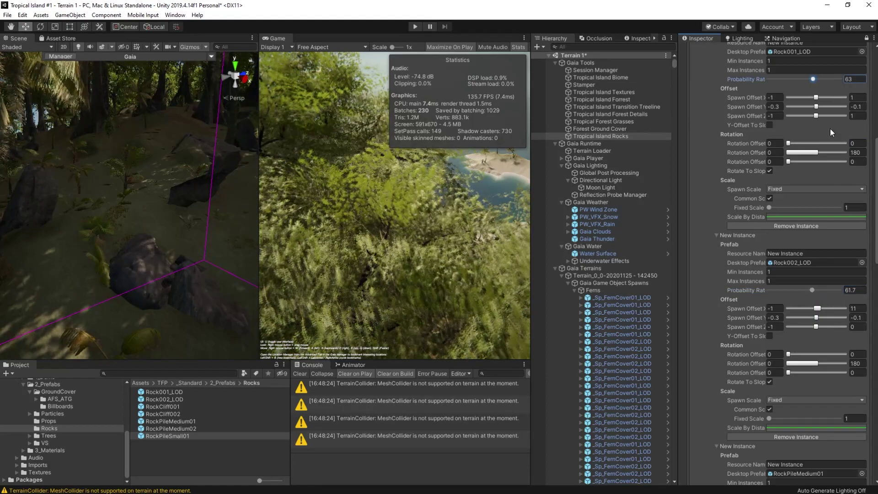
scroll(842, 306, down, 3)
drag(811, 340, 802, 339)
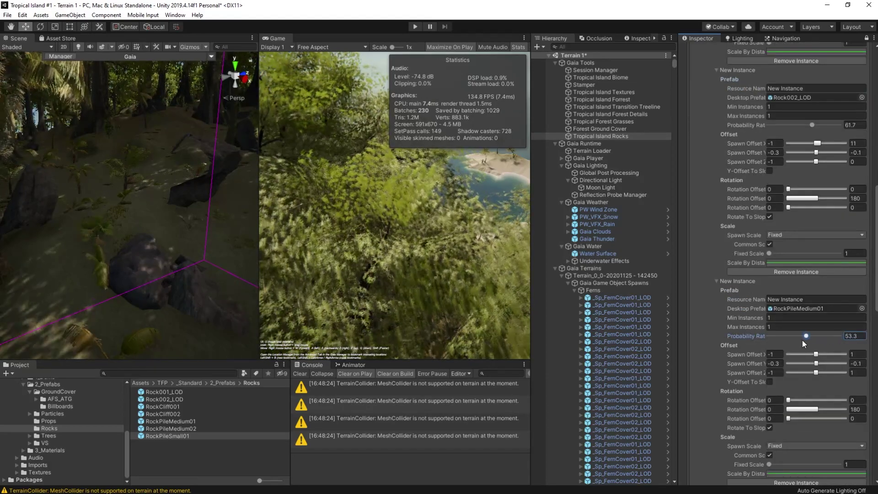
scroll(837, 350, down, 3)
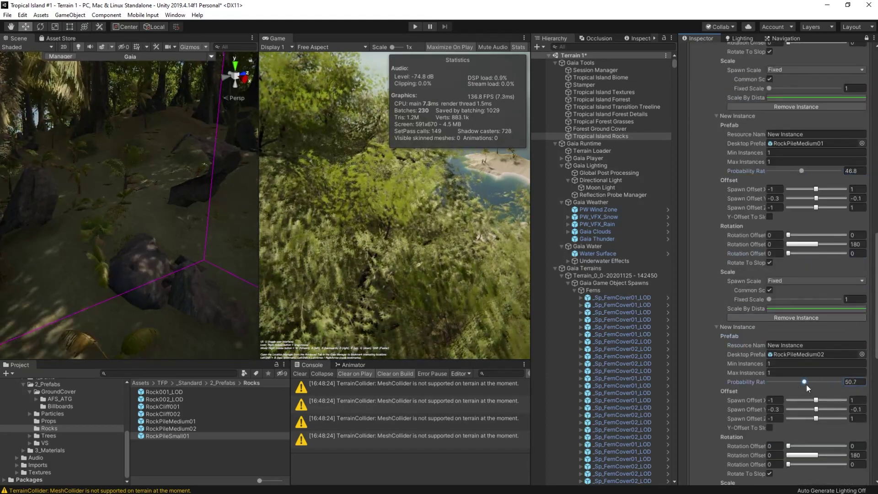
scroll(823, 375, down, 7)
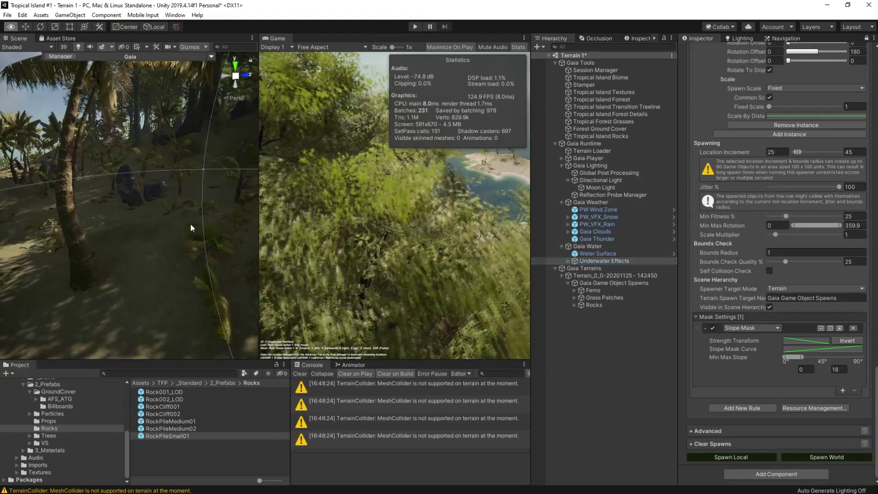
Add a Noise Mask to the rock spawn rule of the Tropical Island Rocks spawner and preview its coverage across the island
right_drag(183, 176, 199, 183)
alt+drag(199, 184, 274, 201)
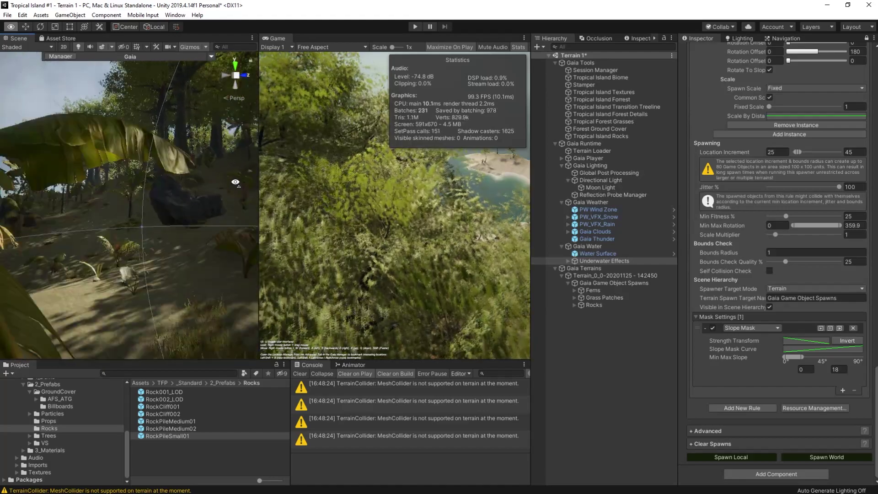
key(w)
right_drag(274, 184, 280, 153)
alt+drag(280, 153, 569, 193)
click(604, 136)
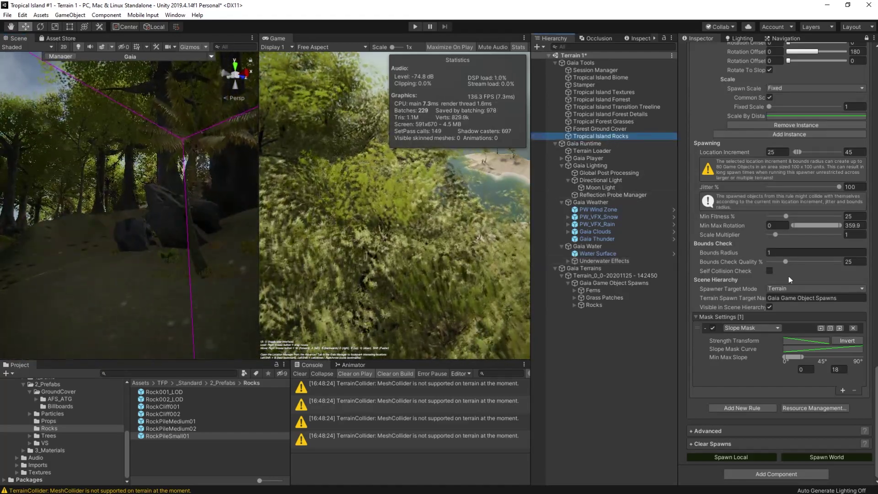
click(843, 391)
click(776, 391)
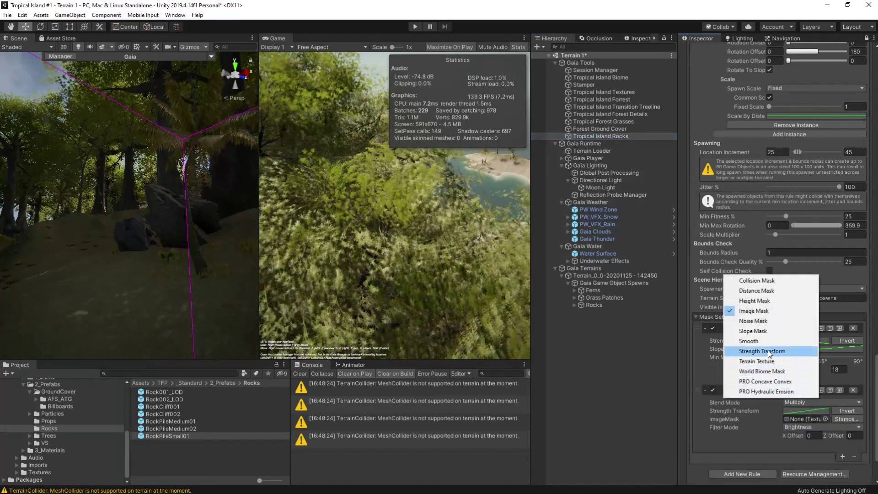
click(773, 324)
scroll(822, 139, up, 10)
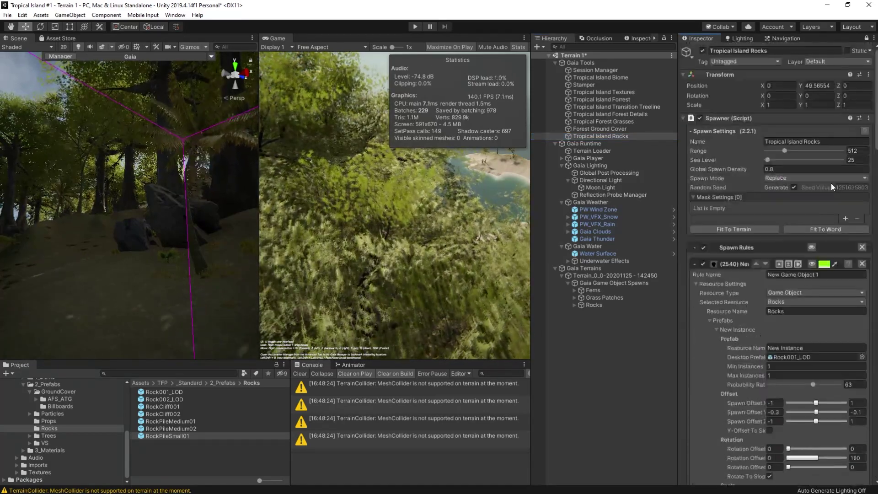
key(s)
right_drag(100, 300, 61, 372)
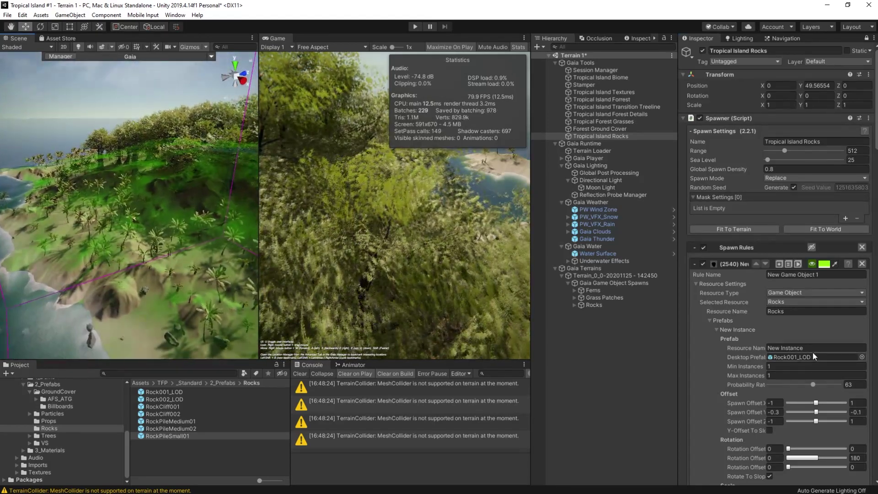
Set Rock001_LOD's spawn scale to Random with a minimum scale of -0.8 and examine the spawned rocks under the palms
scroll(737, 377, down, 6)
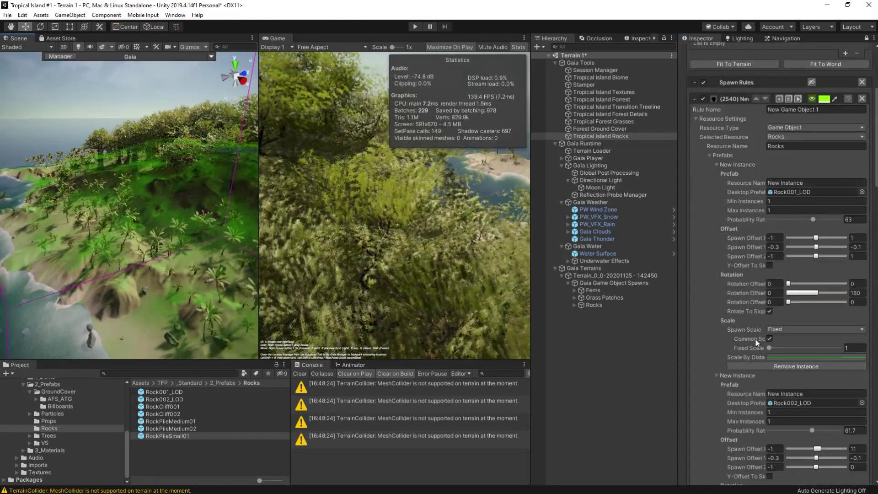
click(783, 330)
click(799, 361)
click(858, 348)
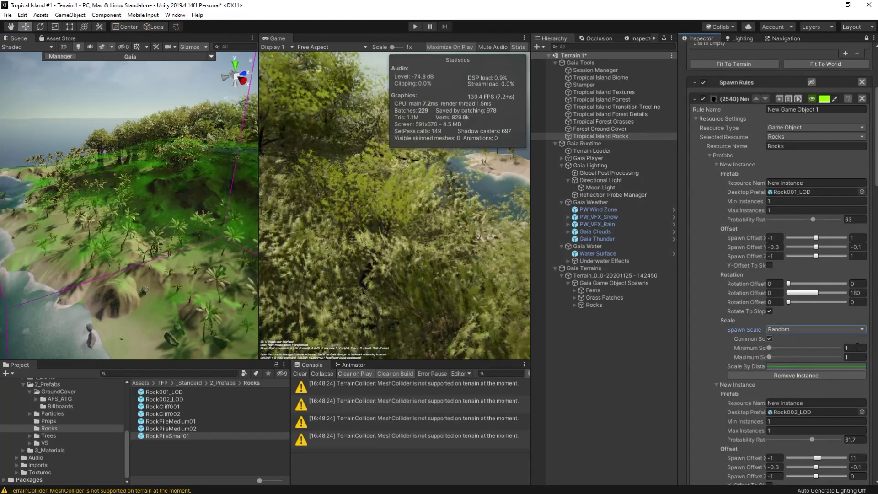
text(-0.8)
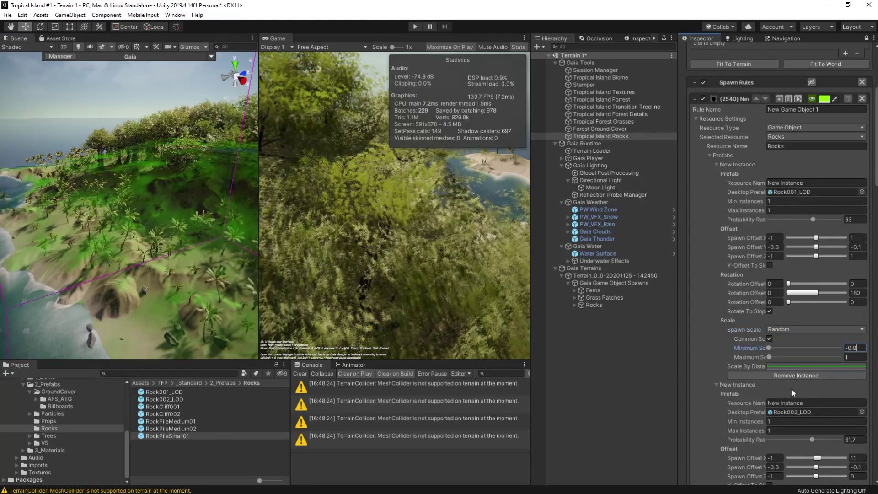
scroll(792, 389, down, 5)
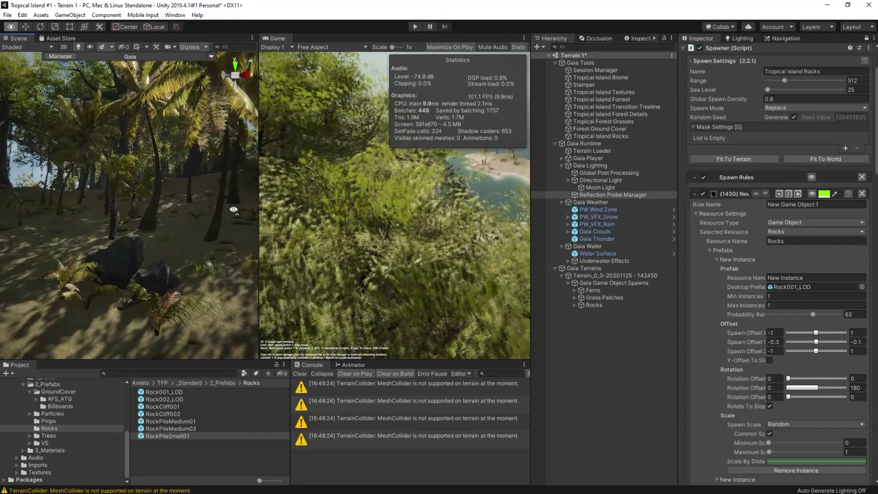
key(w)
right_drag(234, 210, 233, 210)
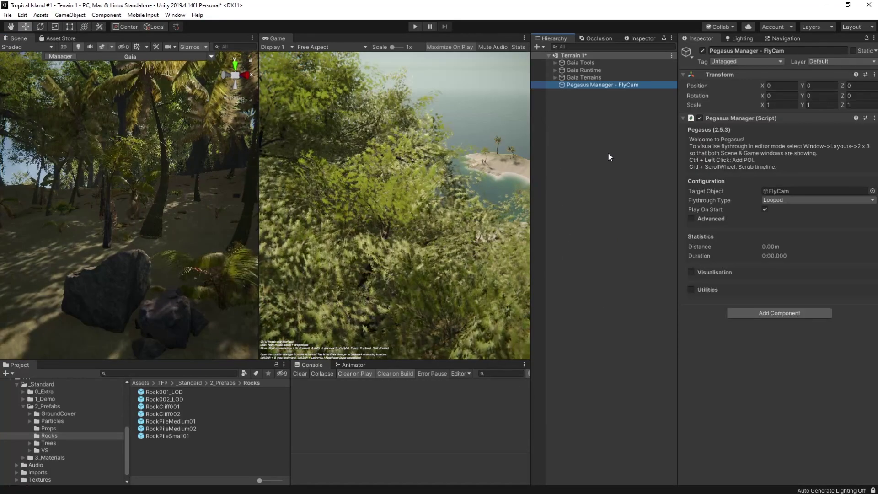
Add a Pegasus Capture object to the scene
right_click(608, 152)
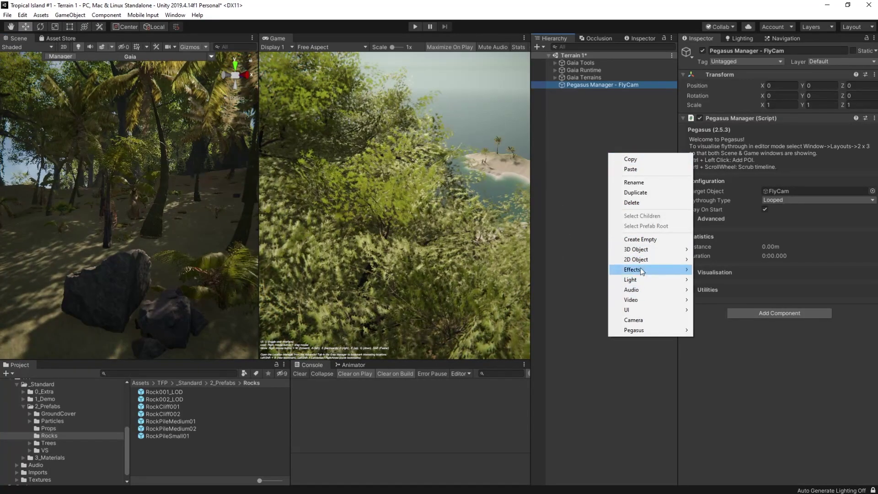
mouse_move(634, 334)
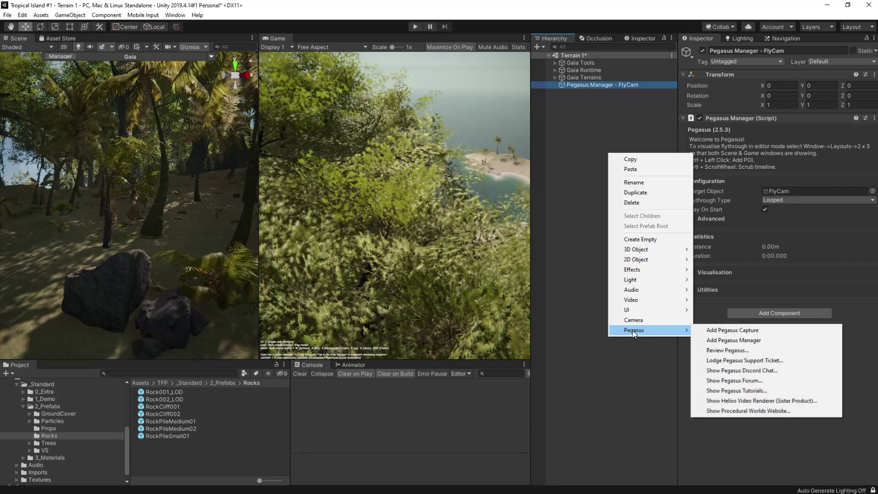
click(730, 331)
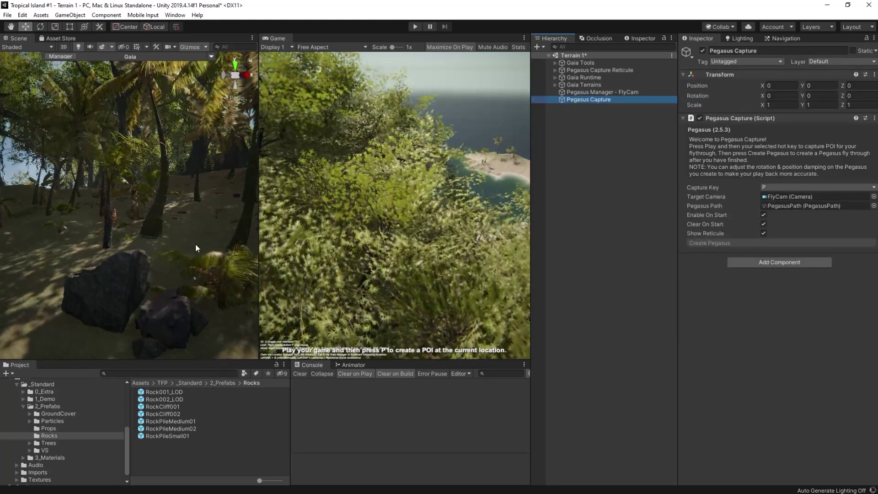
Align FlyCam with a scene view facing the open ocean and disable the FlyCamera UI object
right_drag(197, 242, 873, 365)
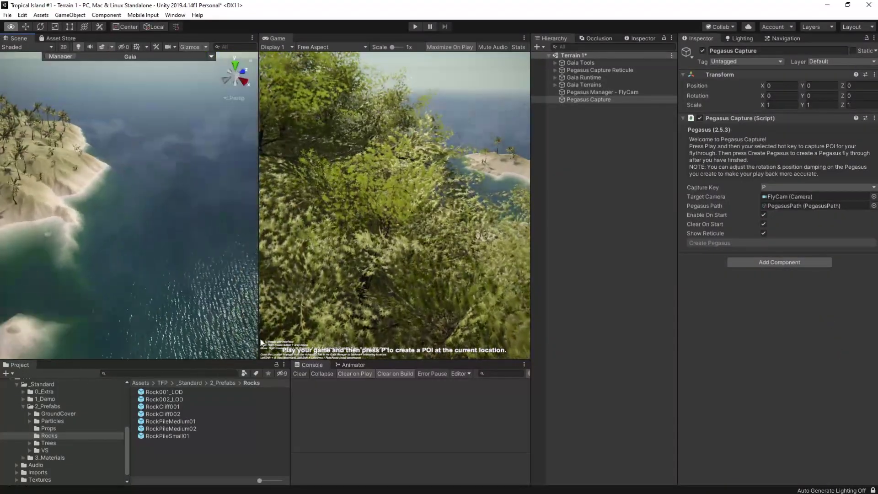
right_drag(264, 285, 320, 224)
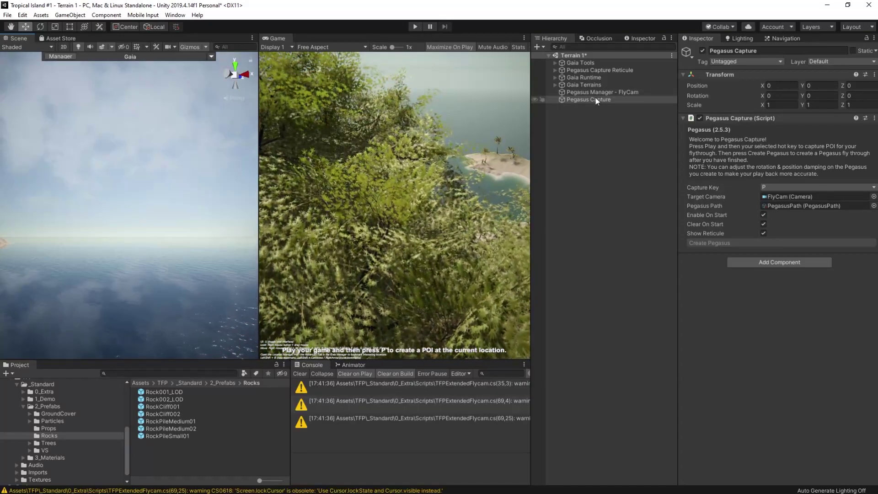
click(554, 77)
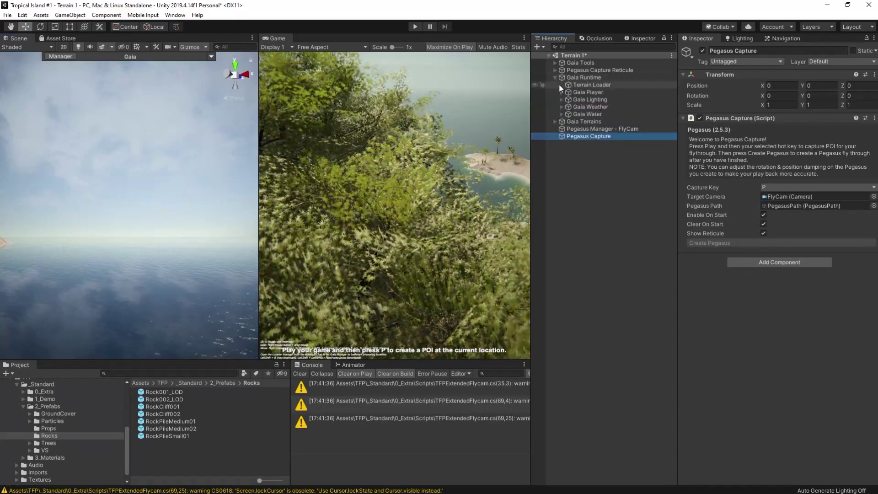
click(562, 93)
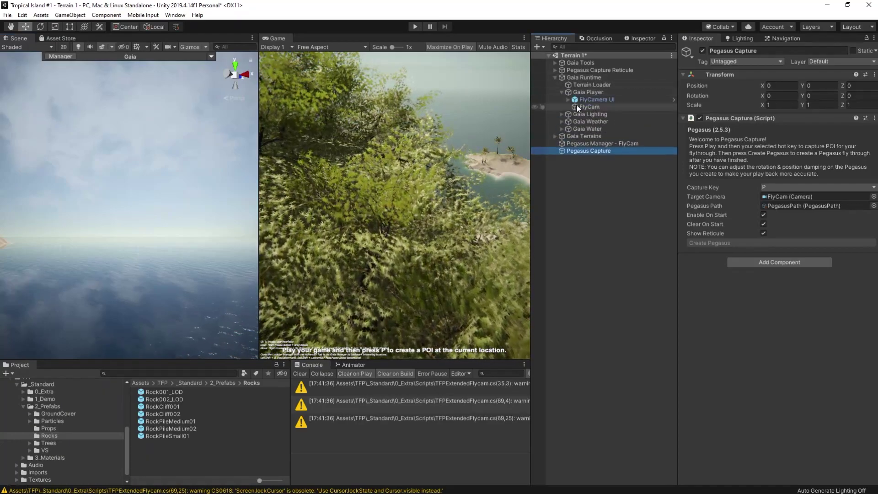
click(586, 107)
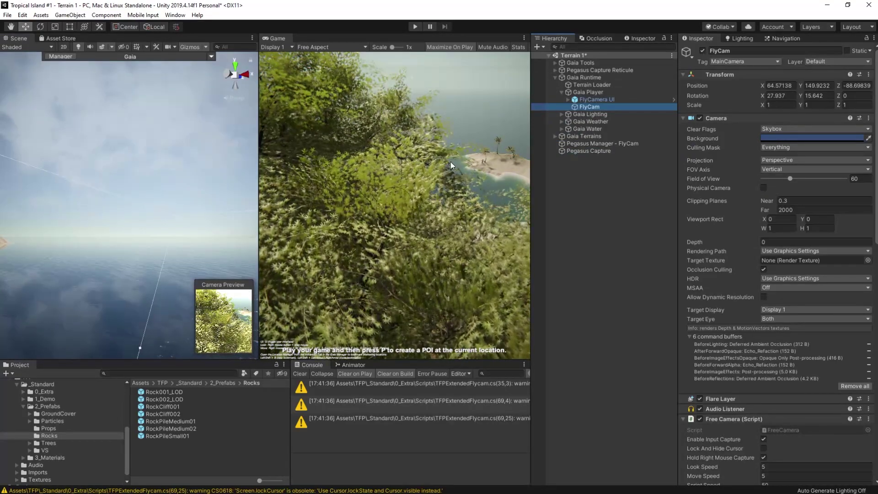
key(ctrl+shift+f)
click(594, 99)
click(556, 77)
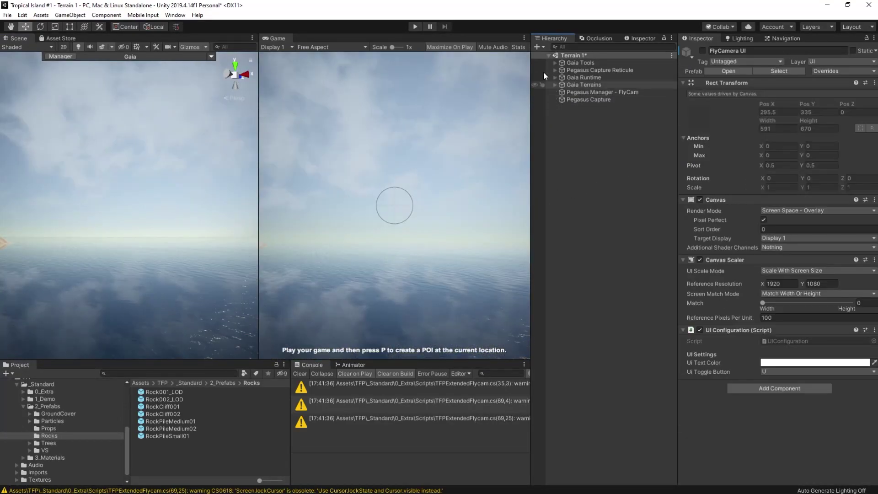
Run the game and capture Pegasus points of interest while flying the camera over the water and around the island
click(415, 27)
key(p)
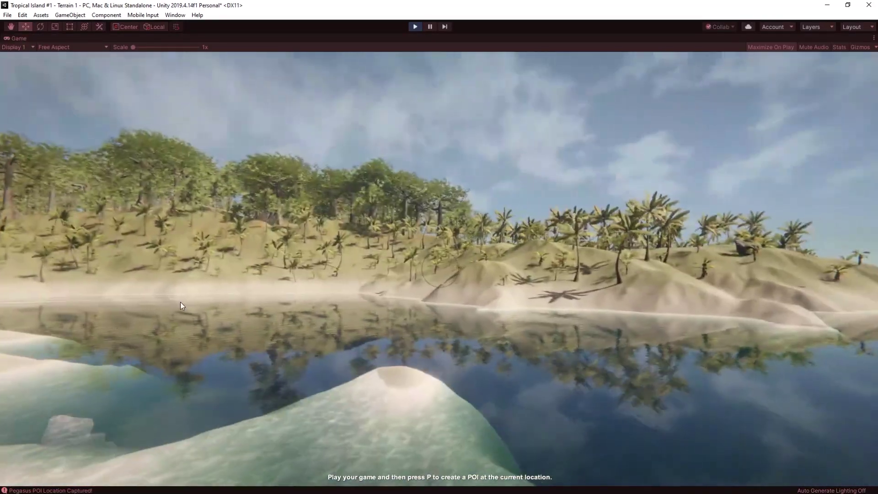
key(w)
right_drag(181, 302, 125, 303)
right_drag(336, 272, 373, 211)
key(w)
key(s)
key(w)
key(w)
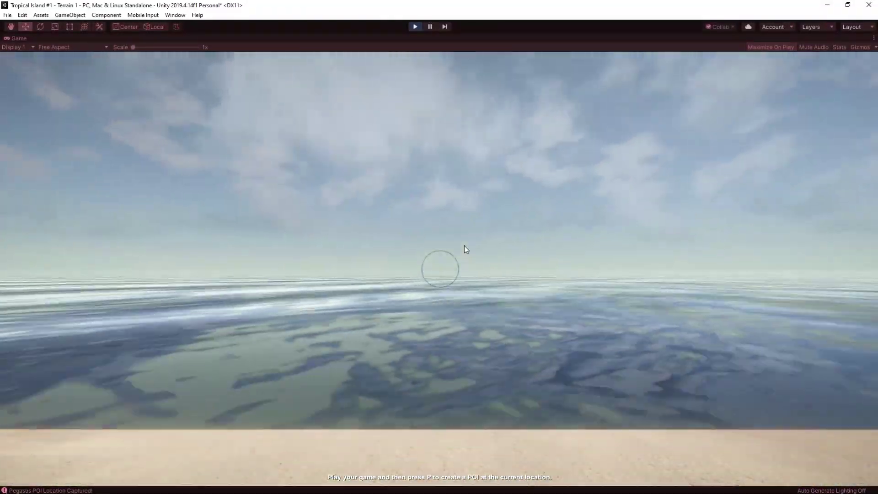
click(415, 26)
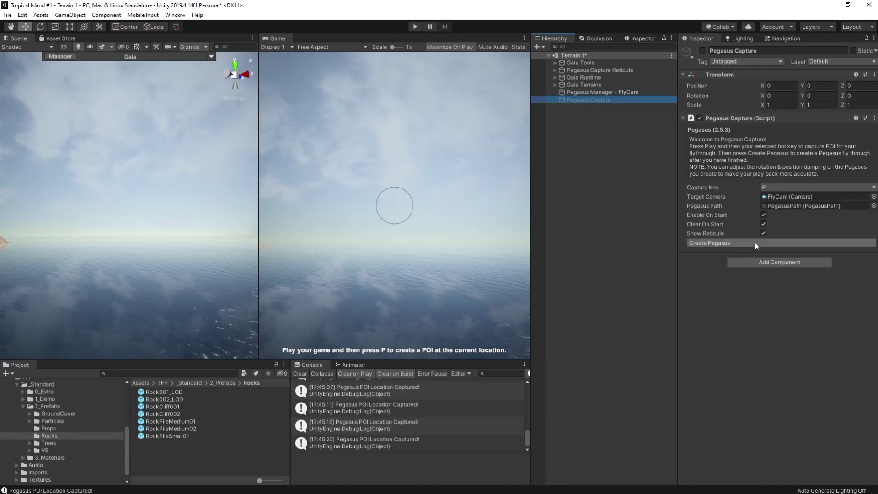
Create a Pegasus flythrough from the captured points, replacing the empty FlyCam manager, and play it back
click(740, 243)
click(717, 244)
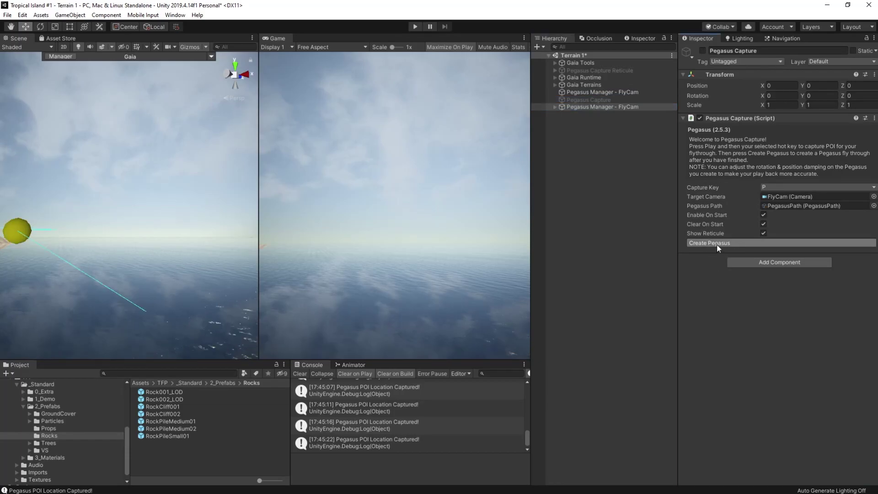
click(585, 100)
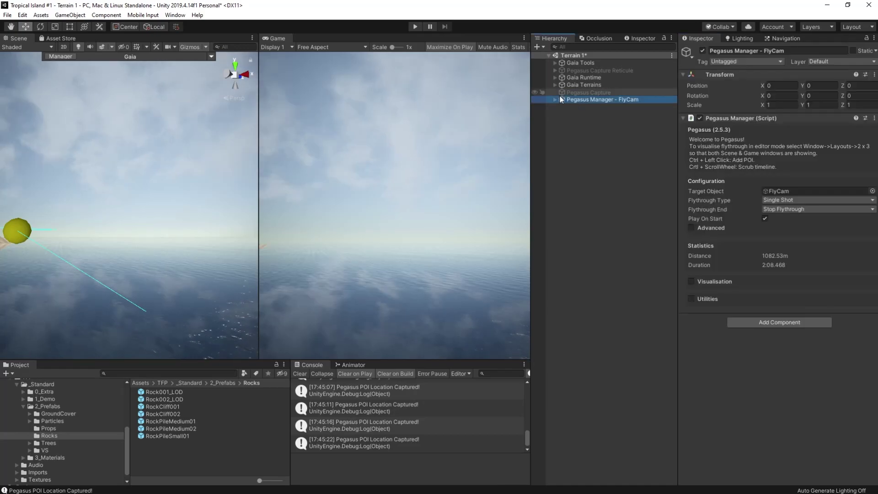
click(415, 26)
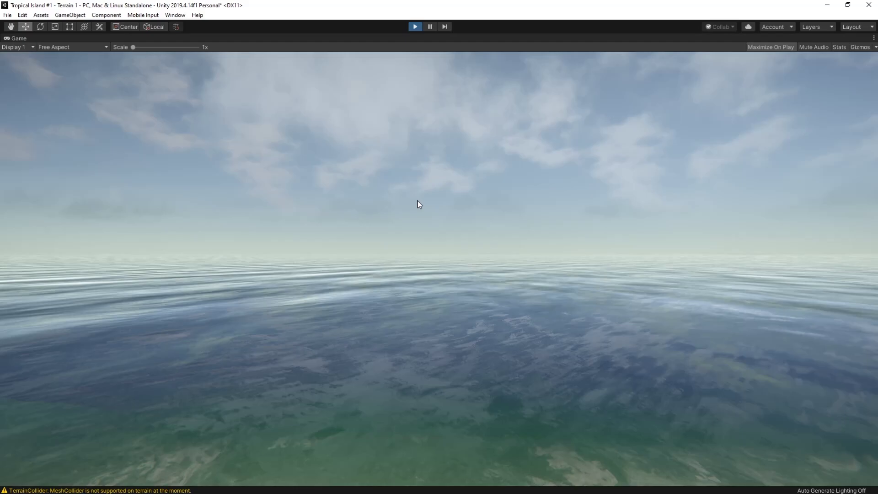
key(ctrl+p)
Reposition POI 4 near the shoreline to about X 135.42, Y 25.99, Z 149.26
key(w)
right_drag(150, 273, 84, 282)
click(54, 281)
drag(84, 282, 2, 291)
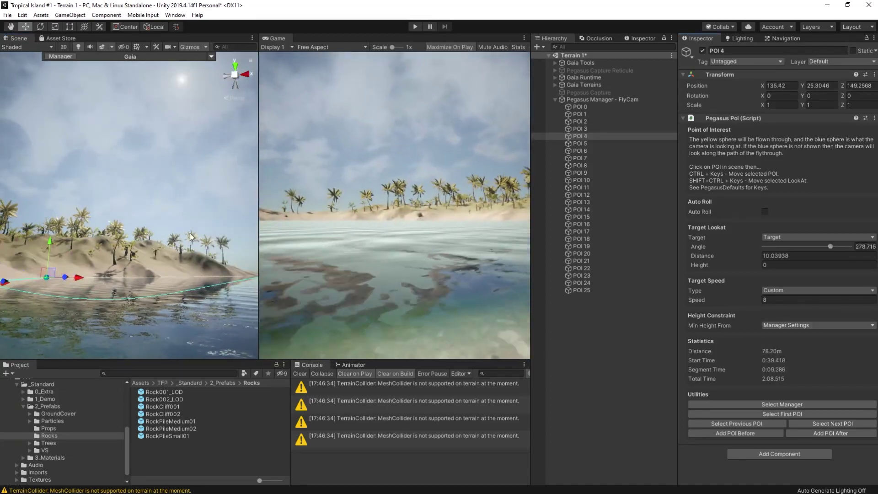
right_drag(83, 289, 6, 307)
drag(97, 270, 97, 257)
right_drag(102, 316, 150, 337)
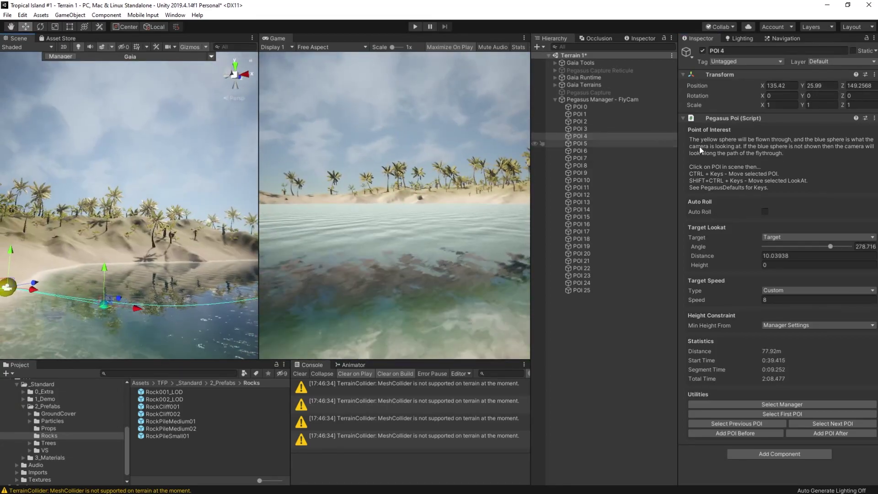
Set POI 3's look-at target to Path
key(ctrl+Left)
click(787, 238)
click(786, 248)
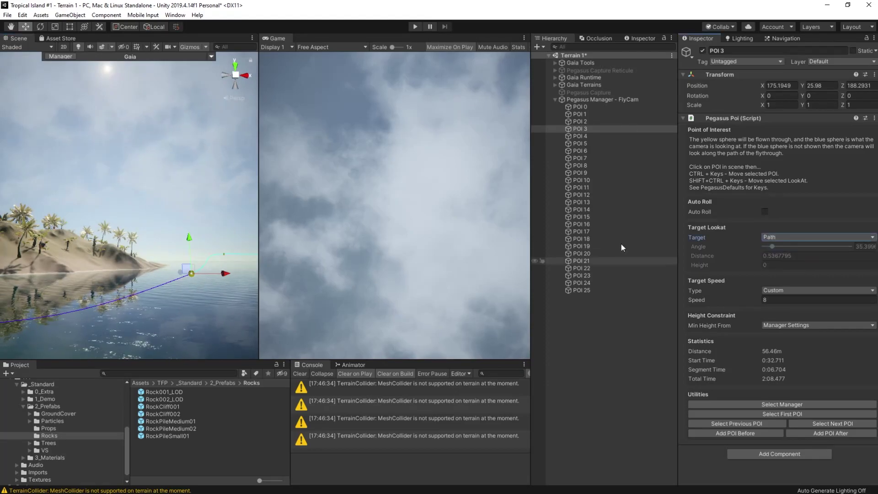
Lower POI 2 to about Y 25.4, set its look-at target to Path and enable Auto Roll
click(588, 122)
drag(220, 220, 222, 230)
click(787, 238)
click(786, 247)
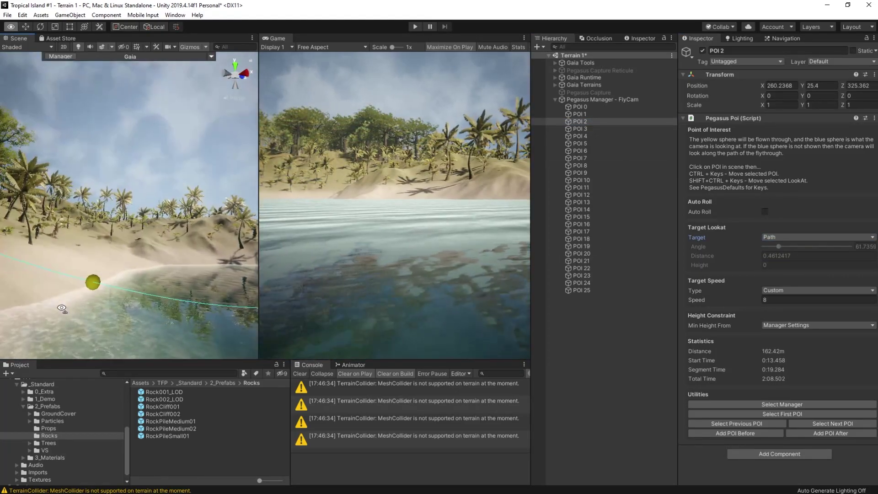
click(765, 212)
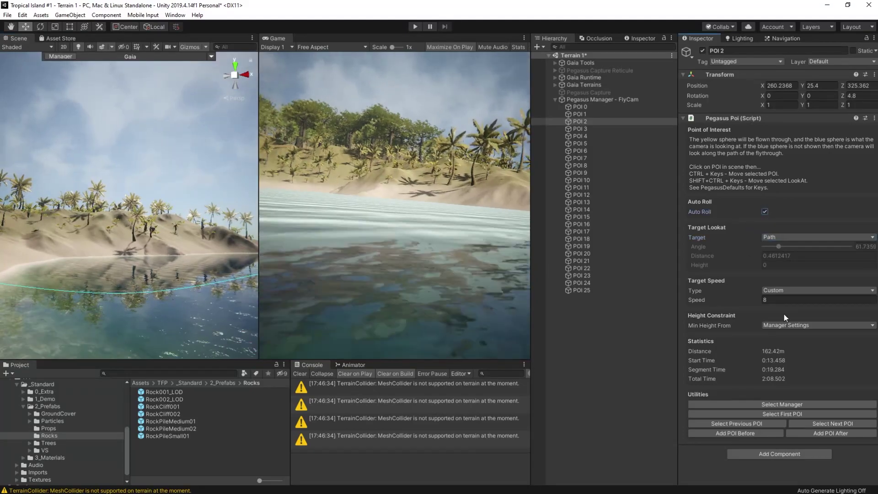
Enable visualisation on the Pegasus Manager and scrub through the start of the flythrough
click(783, 405)
click(692, 281)
drag(764, 320, 775, 320)
Lower POI 0 toward the water surface and set its look-at target to Path
right_drag(123, 297, 216, 240)
click(146, 259)
click(71, 241)
drag(72, 206, 75, 240)
click(790, 237)
click(788, 245)
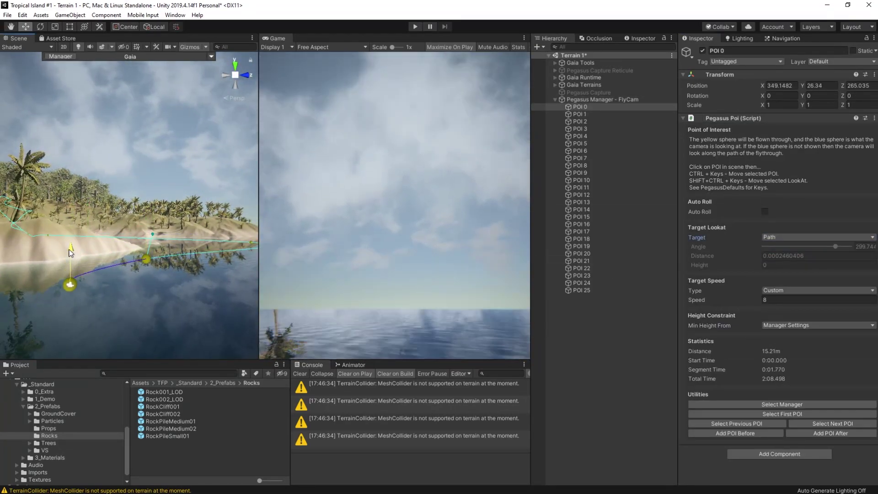
Set POI 1's look-at target to Path and move it along Z to about 278.75
click(146, 259)
click(796, 237)
click(797, 248)
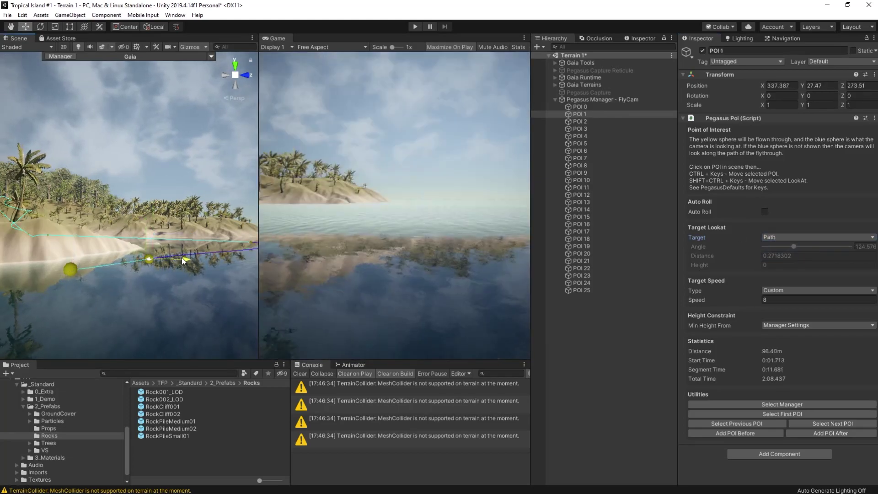
drag(183, 259, 203, 261)
right_drag(207, 265, 264, 302)
drag(227, 257, 236, 258)
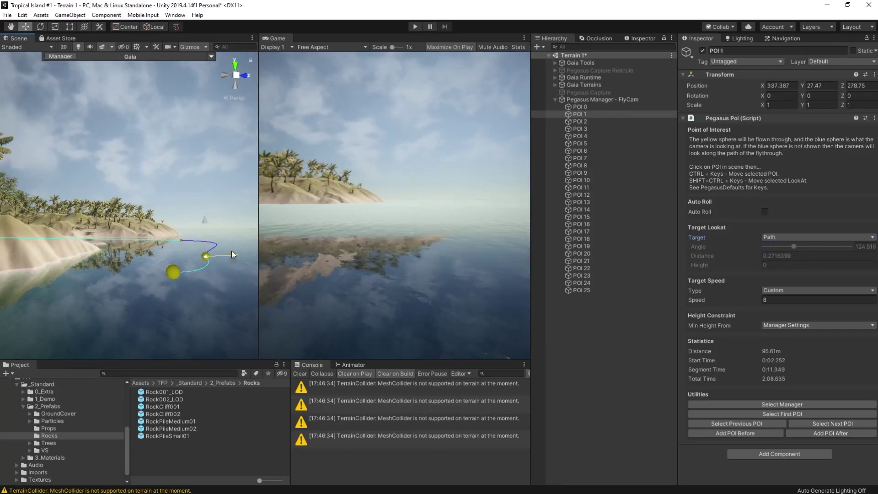
Scrub the Pegasus flythrough to 0.631 to review the camera path through the forest
right_drag(194, 305, 84, 382)
key(w)
click(602, 100)
drag(772, 320, 818, 320)
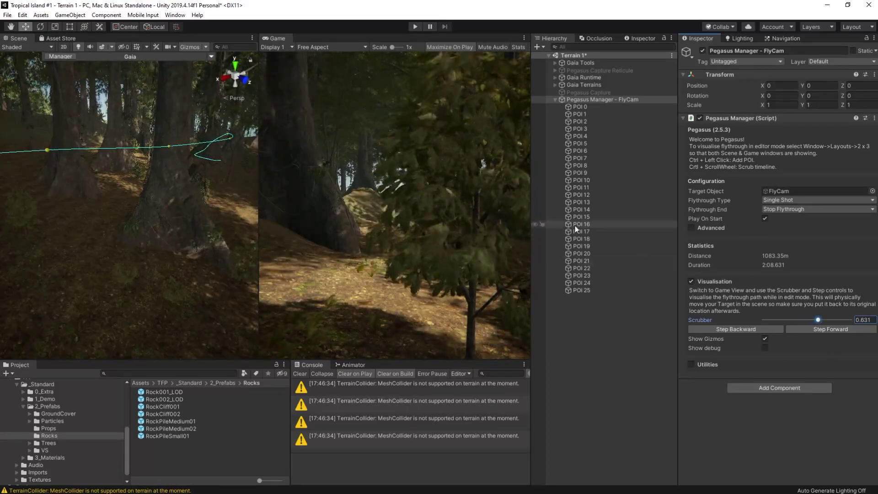
Set POI 13's look-at target to Path, and select POI 12 to inspect the neighbouring stretch of the flythrough
click(581, 260)
key(Up)
key(Up)
key(Up)
key(Up)
key(Up)
key(Up)
key(Up)
key(Up)
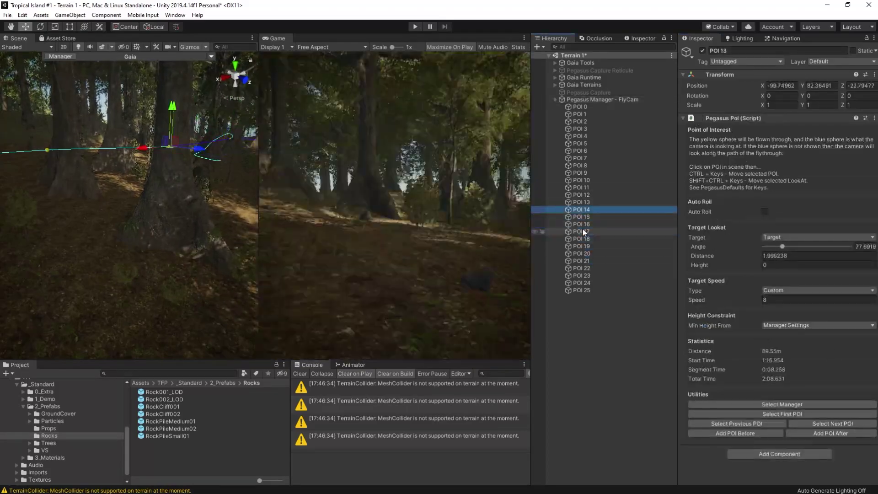
right_drag(99, 205, 728, 240)
right_drag(119, 229, 680, 221)
click(818, 238)
click(791, 246)
right_drag(183, 249, 220, 229)
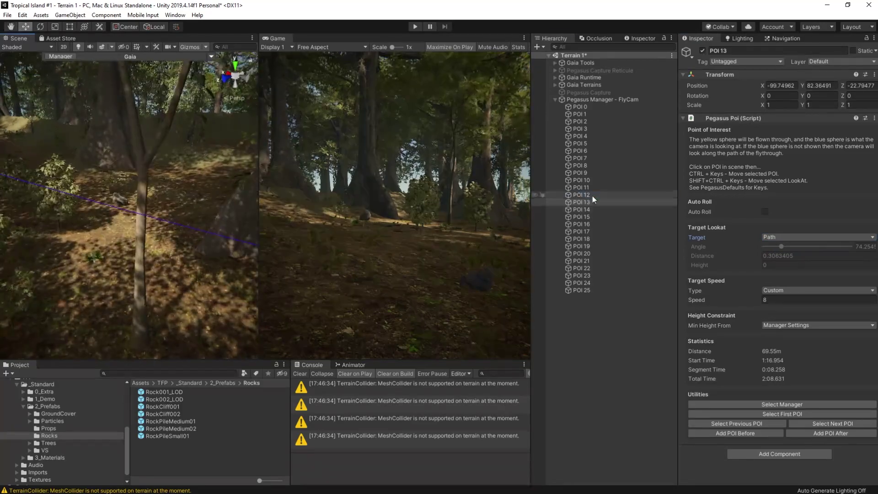
click(587, 195)
right_drag(137, 215, 20, 226)
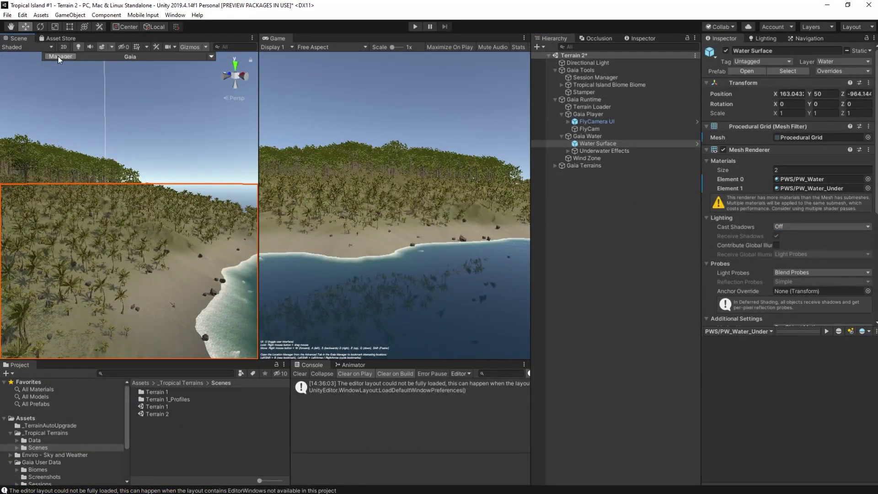
Add Enviro Sky Standard to the Terrain 2 scene through Gaia Manager's installed Enviro - Sky and Weather extension
click(59, 57)
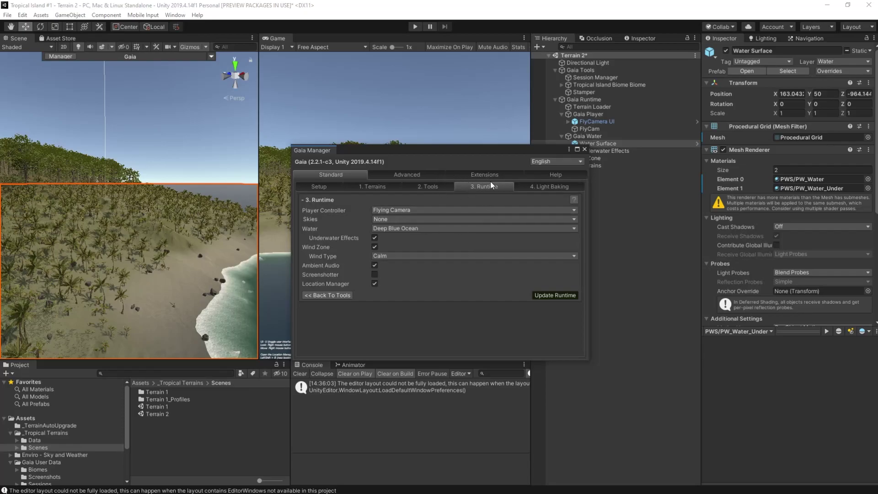
click(481, 174)
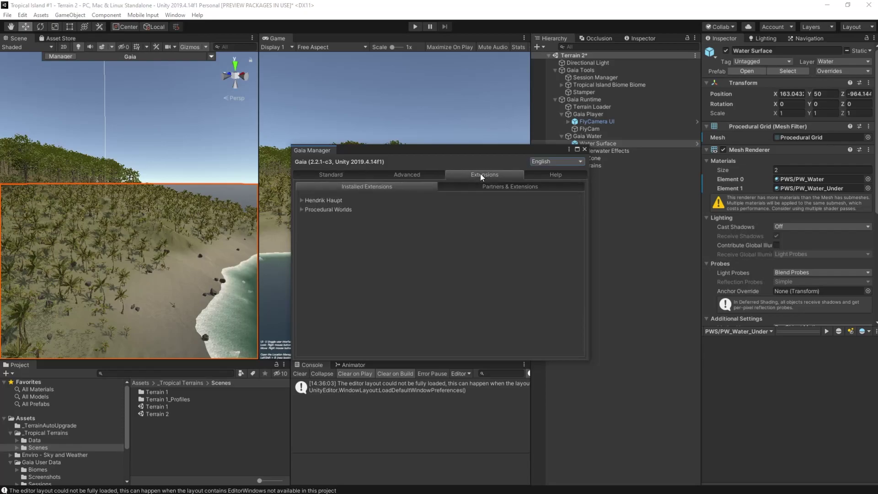
click(301, 201)
click(309, 211)
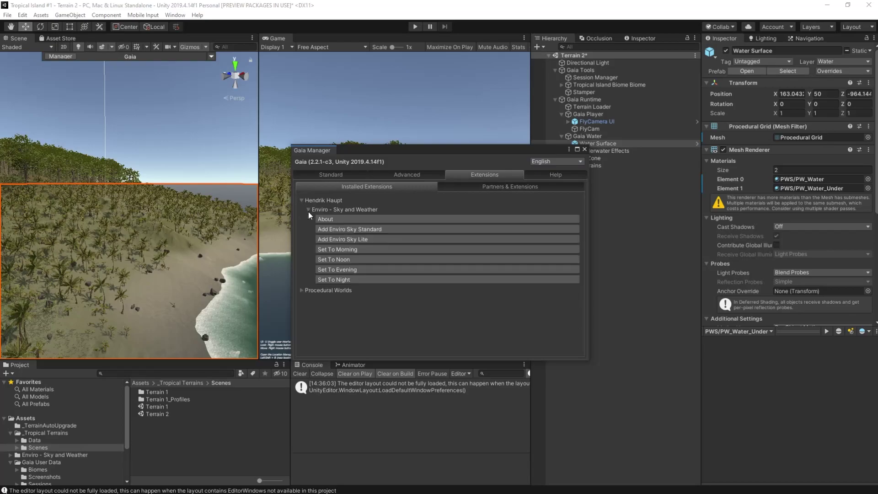
click(337, 227)
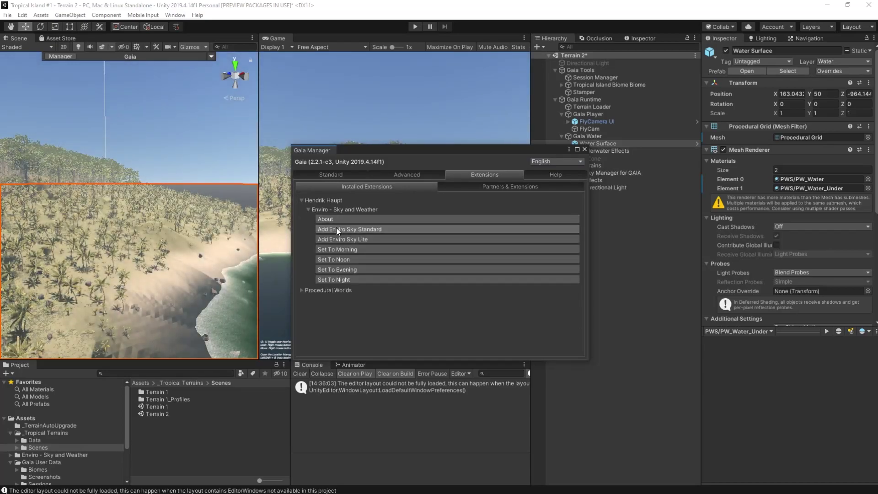
Try Enviro's noon lighting, switch the time of day to evening, and close Gaia Manager
click(365, 259)
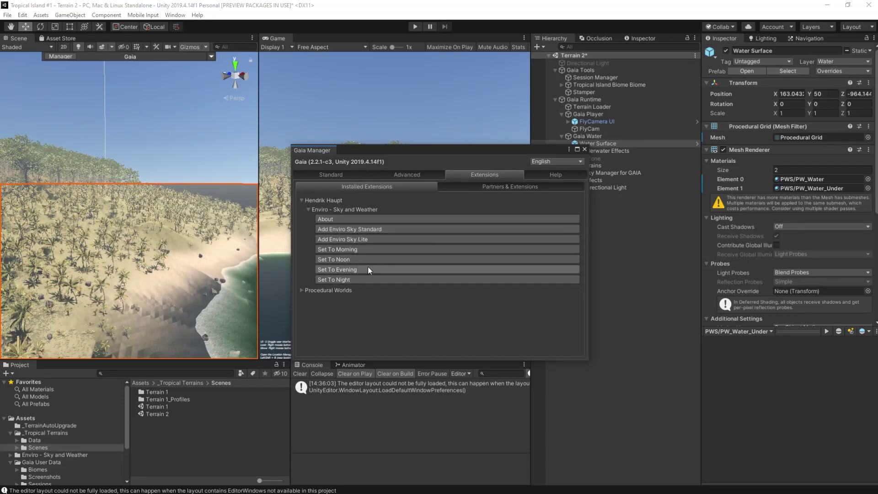
click(369, 269)
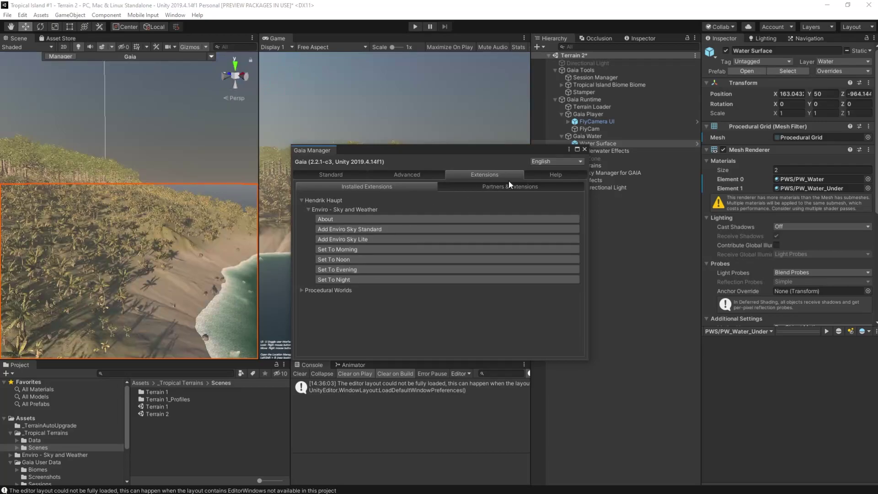
click(584, 150)
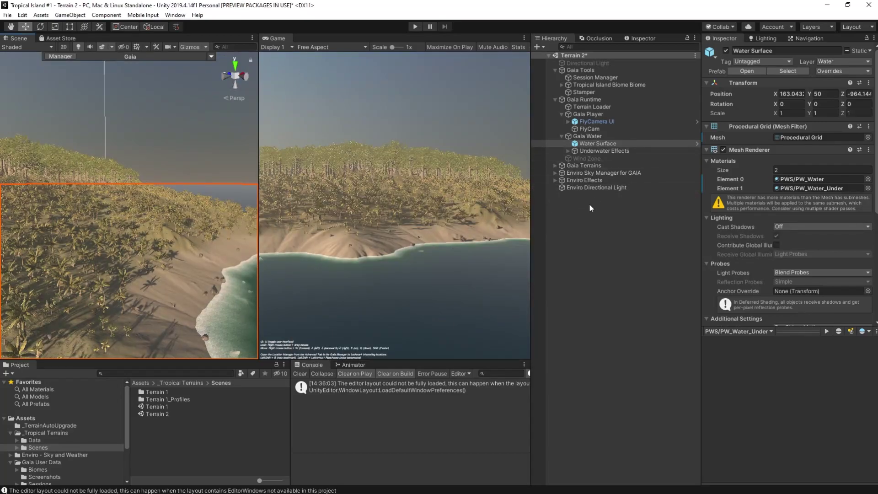
Select EnviroSky Standard under Enviro Sky Manager for GAIA and locate its assigned Tropical Island Enviro Profile
click(588, 174)
click(554, 172)
click(590, 180)
scroll(771, 98, down, 2)
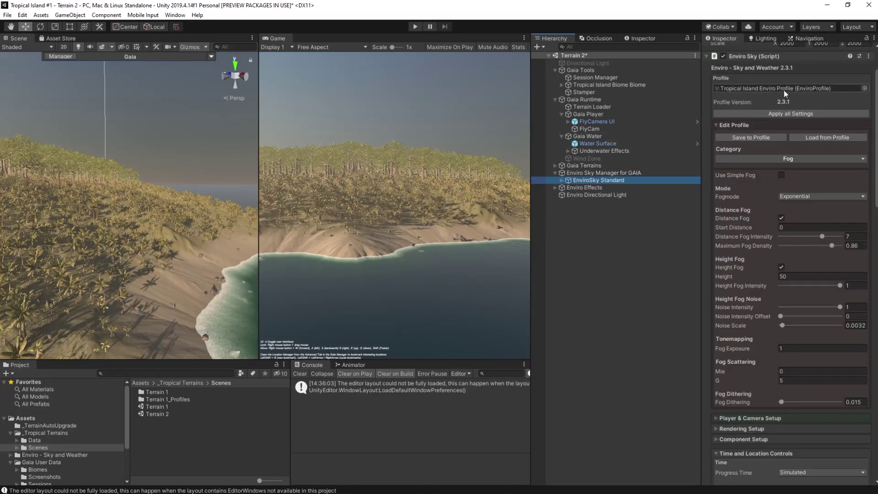
click(784, 90)
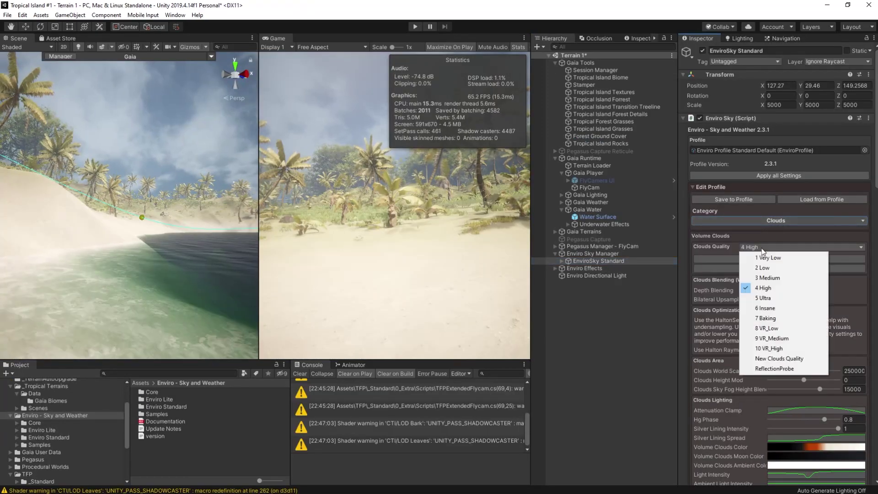
Set the Enviro clouds quality to 5 Ultra and look over the cloud settings and Time and Location Controls
click(795, 287)
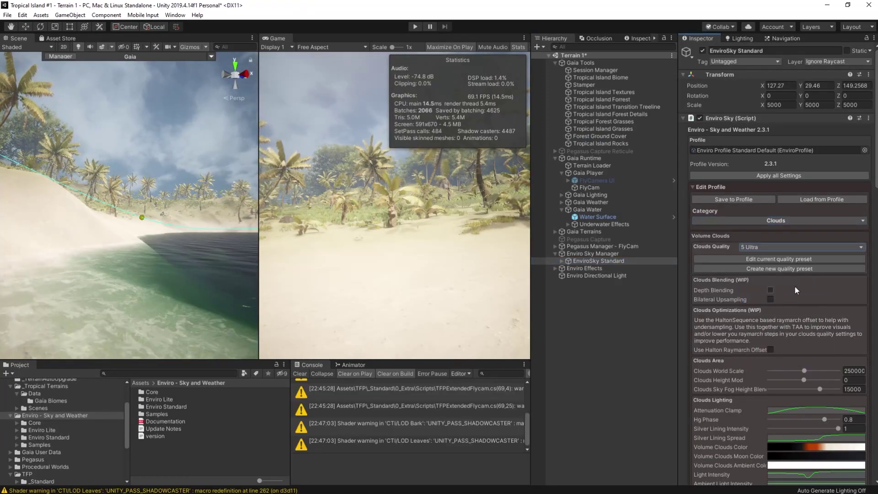
scroll(736, 287, down, 5)
scroll(737, 286, down, 12)
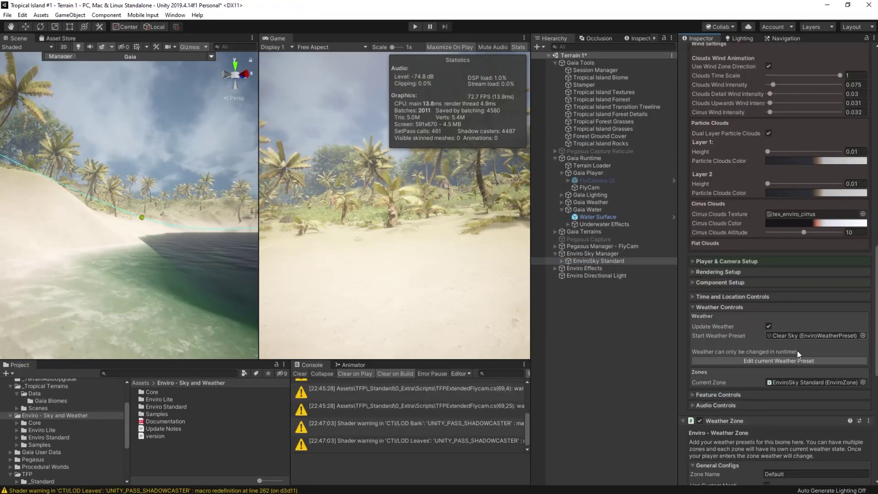
click(696, 296)
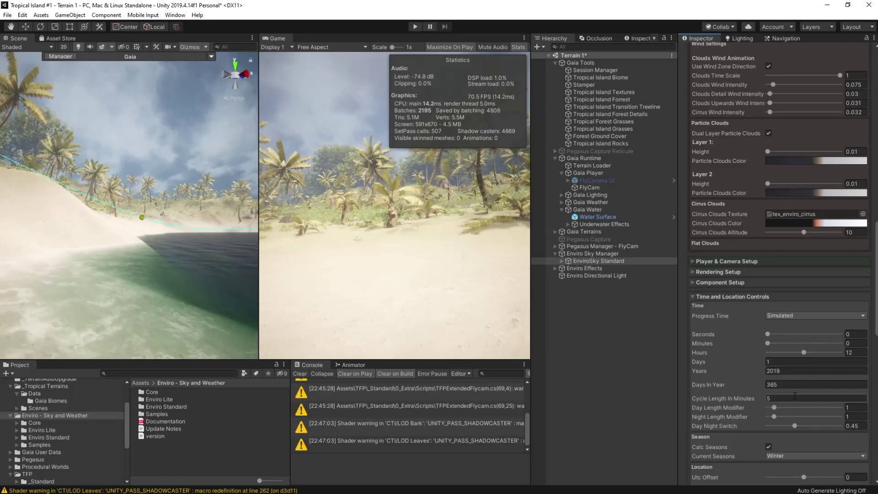
scroll(734, 414, up, 20)
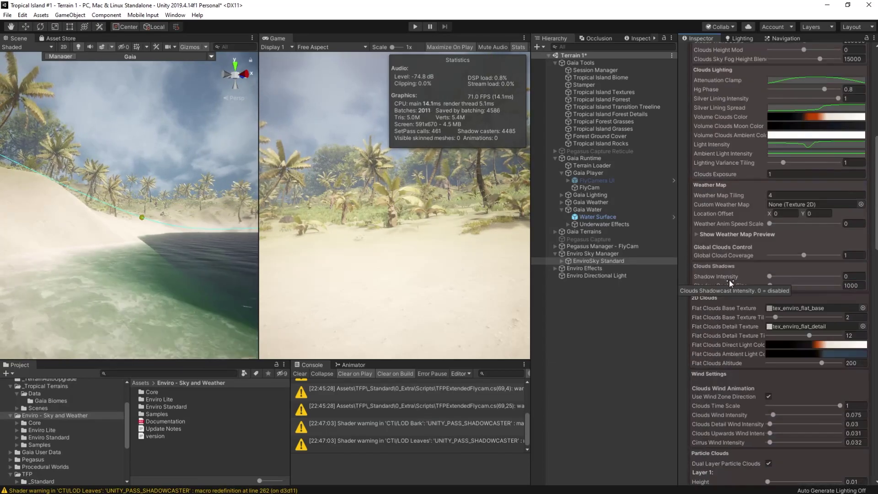
click(743, 38)
click(703, 39)
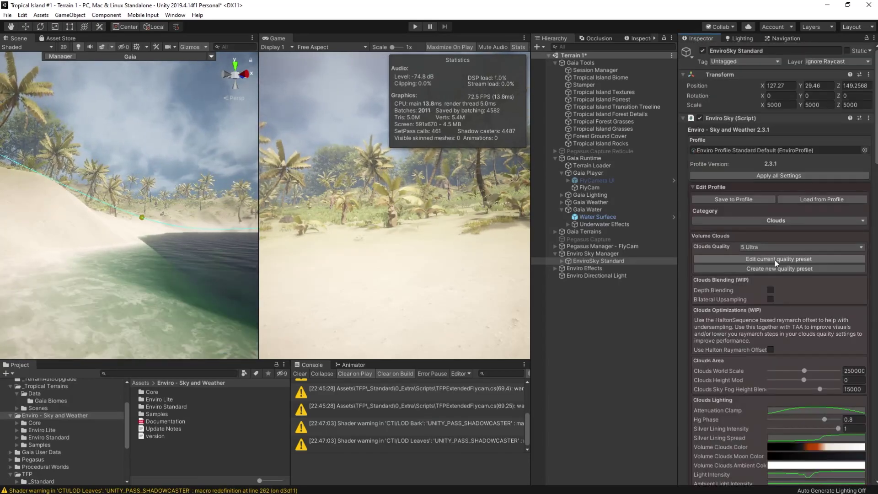
In the Enviro profile's Fog category, set Distance Fog Intensity to 2.7 and Height Fog Intensity to about 0.46
click(754, 221)
click(732, 260)
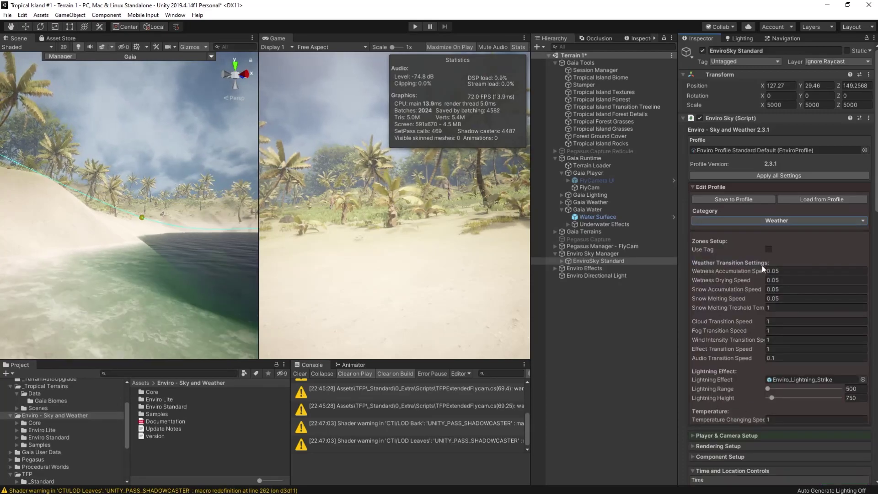
click(750, 220)
click(751, 272)
click(751, 221)
click(714, 291)
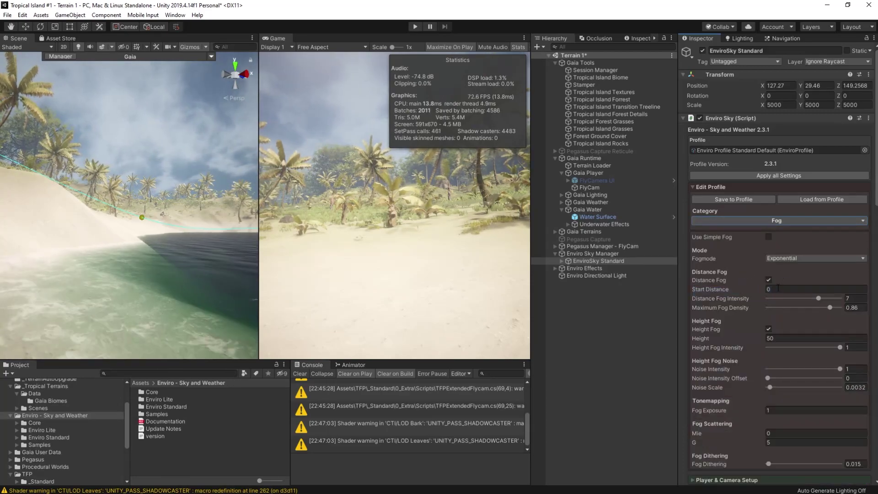
click(784, 300)
drag(784, 300, 783, 306)
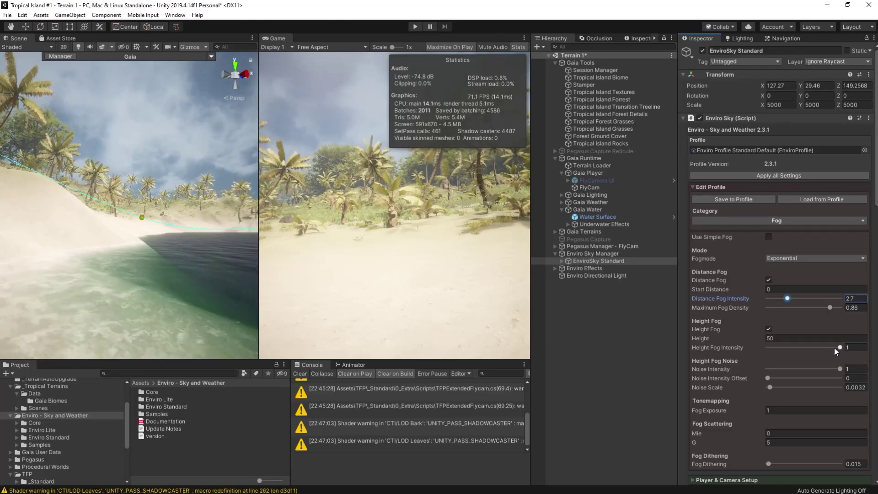
drag(834, 348, 800, 355)
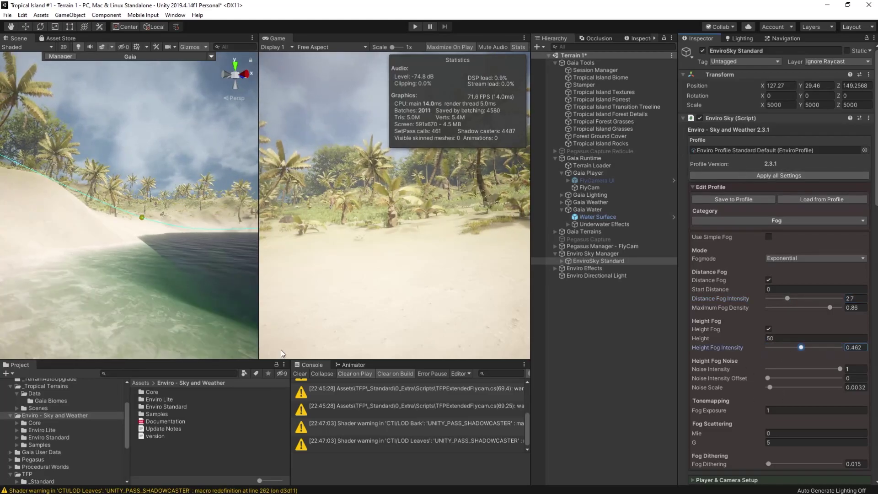
Move the Enviro Profile Standard Default asset into _Tropical Terrains/Data and rename it Tropical Island Enviro Profile
click(753, 151)
scroll(69, 435, up, 2)
drag(183, 407, 37, 431)
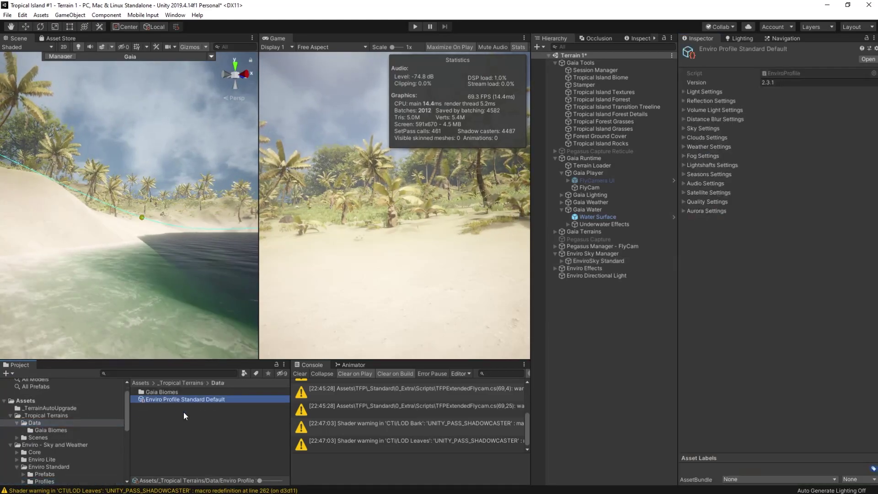
key(F2)
text(Tropical Island Enviro Profile)
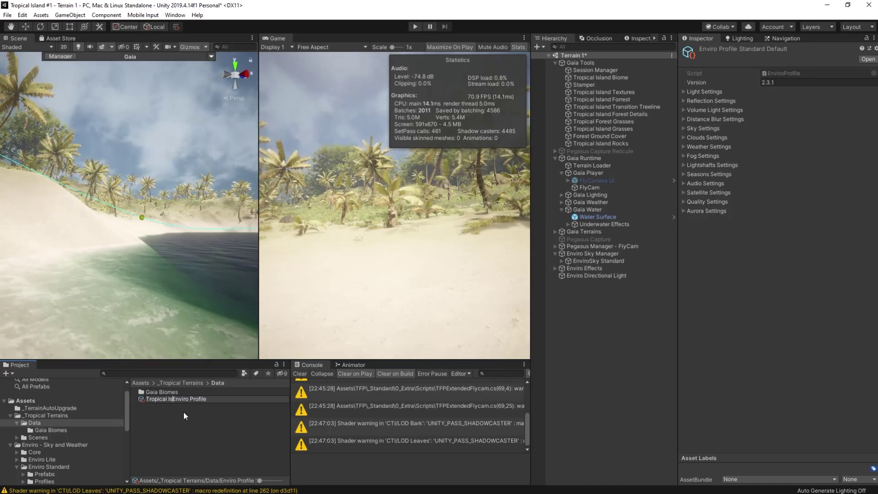
key(Return)
Review the Sky Settings of the renamed profile asset and return to EnviroSky Standard
click(701, 128)
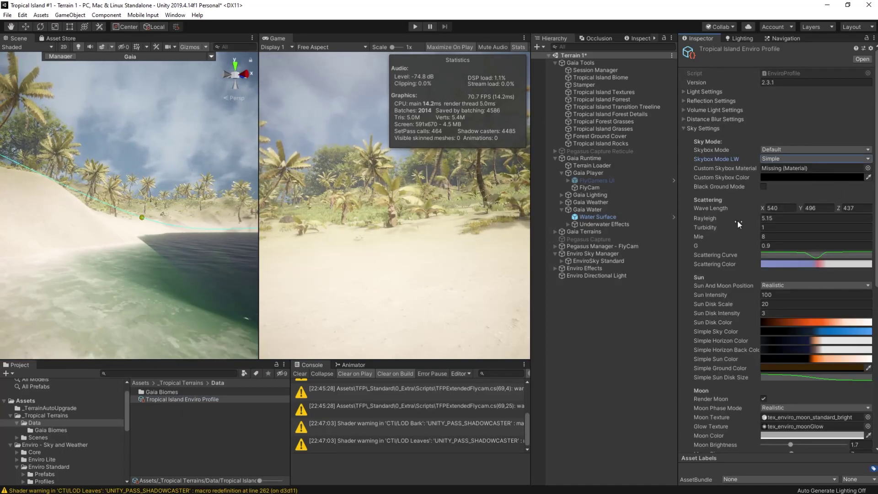
scroll(728, 233, down, 5)
click(597, 261)
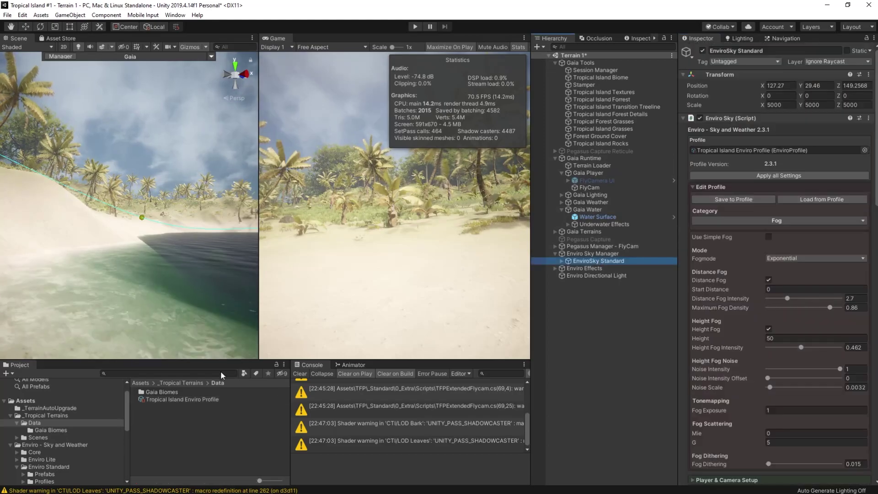
Set the Enviro profile's Volume Lighting resolution to Full and its Lightshafts resolution to High
click(773, 222)
click(751, 302)
click(789, 237)
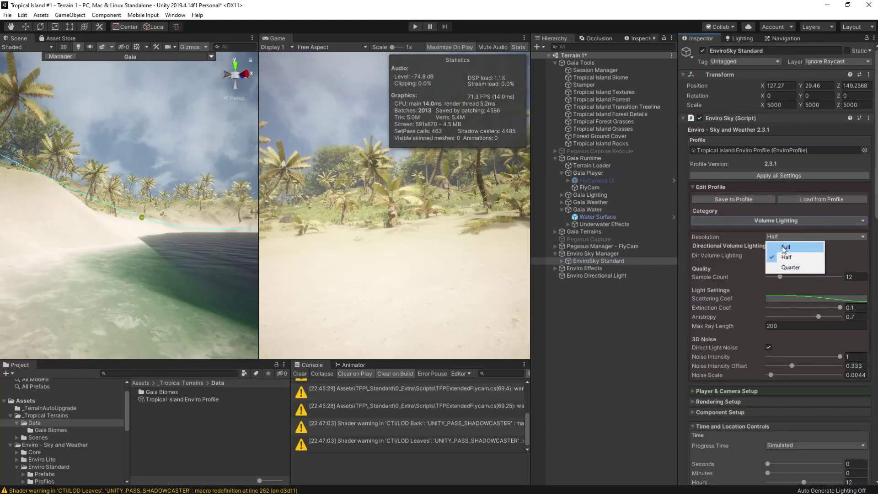
click(789, 247)
click(763, 221)
click(739, 311)
click(784, 250)
click(787, 279)
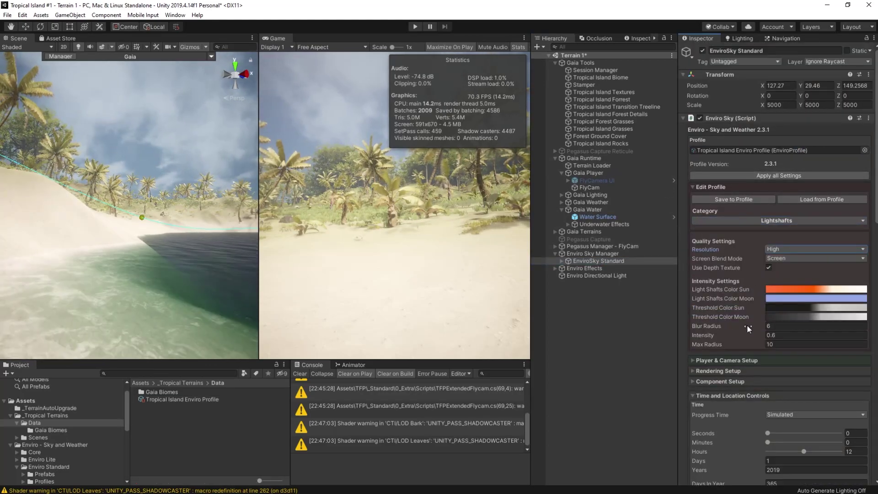
Review the Enviro profile's Audio and Quality categories and the Rendering Setup options
click(760, 221)
click(746, 310)
click(748, 221)
click(716, 351)
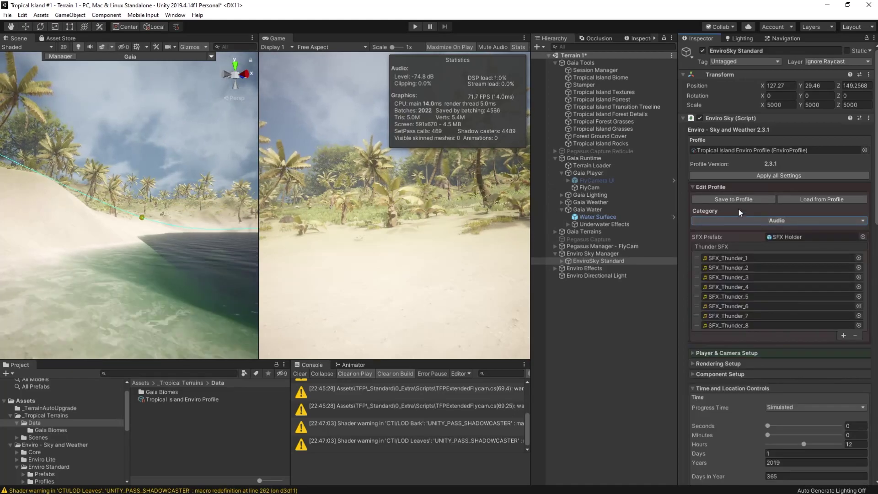
click(752, 220)
click(766, 247)
click(761, 273)
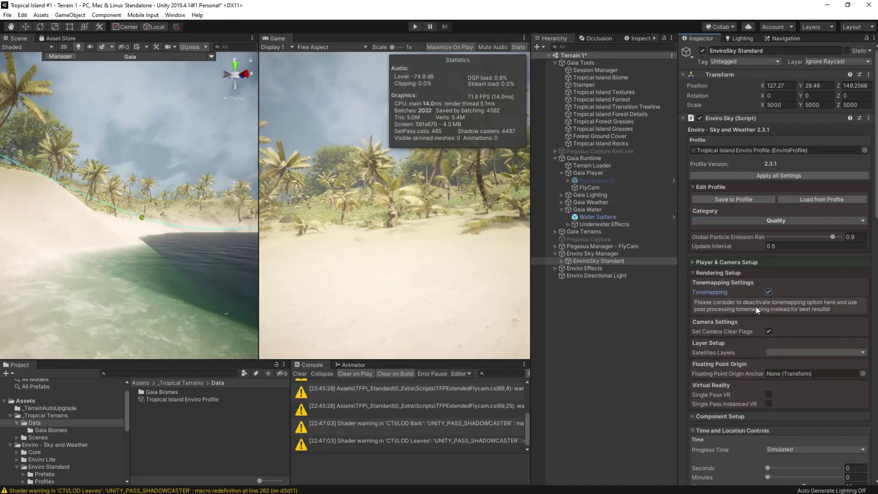
Disable Calc Seasons and set the current season to Summer in the Time and Location Controls
click(694, 273)
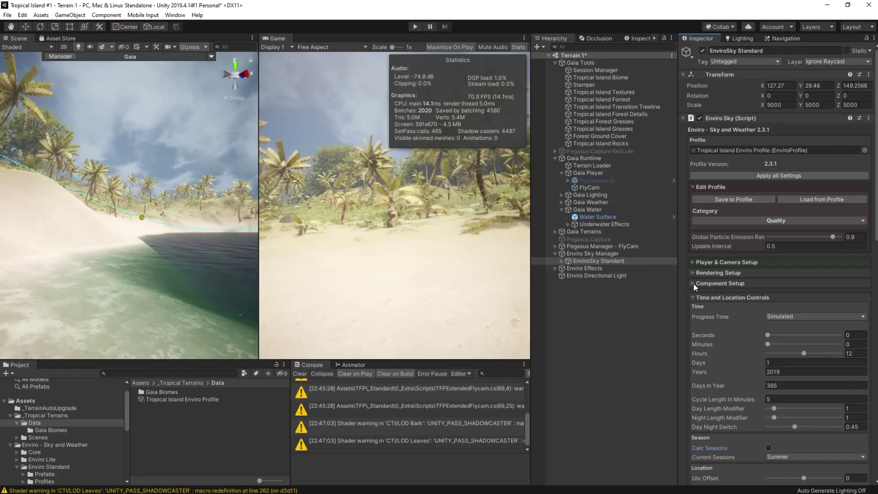
click(692, 298)
Enable Use Distance Blur in EnviroSky's Feature Controls and look over the Audio Controls
click(694, 319)
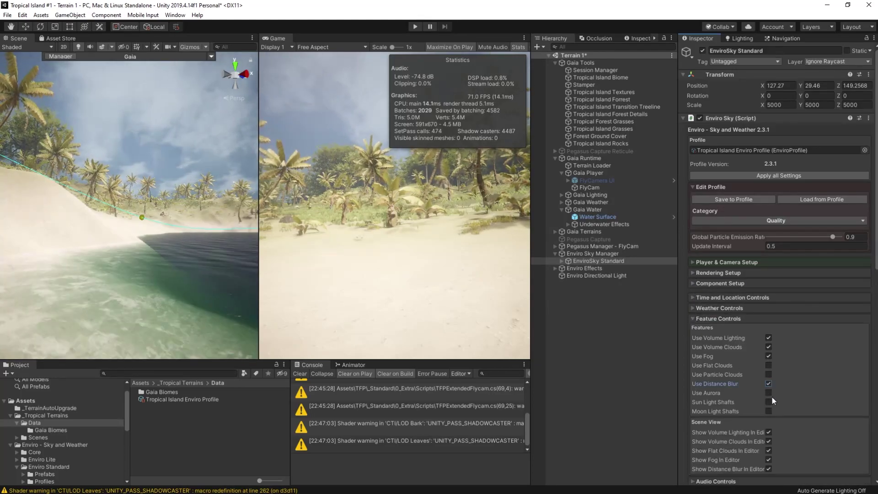
scroll(754, 415, down, 3)
click(693, 246)
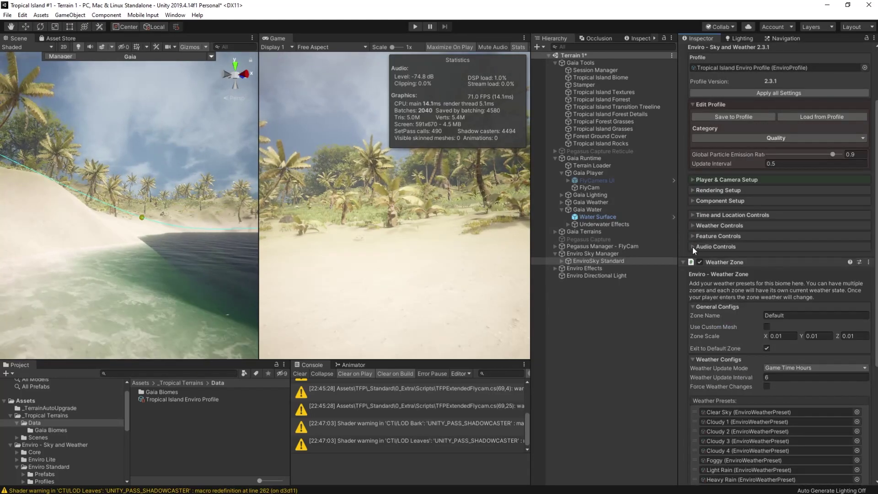
scroll(694, 245, up, 3)
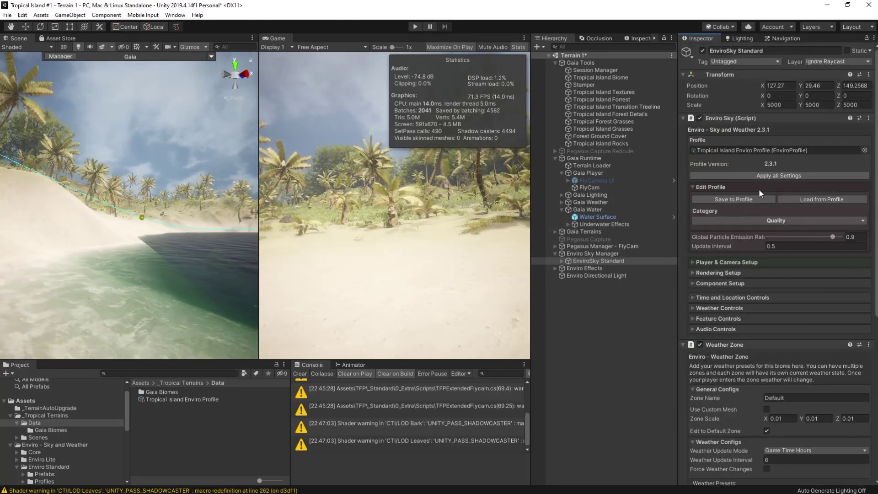
Review the Cycle Length In Minutes field and the Progress Time options in the Time and Location Controls
click(696, 298)
click(781, 402)
click(797, 317)
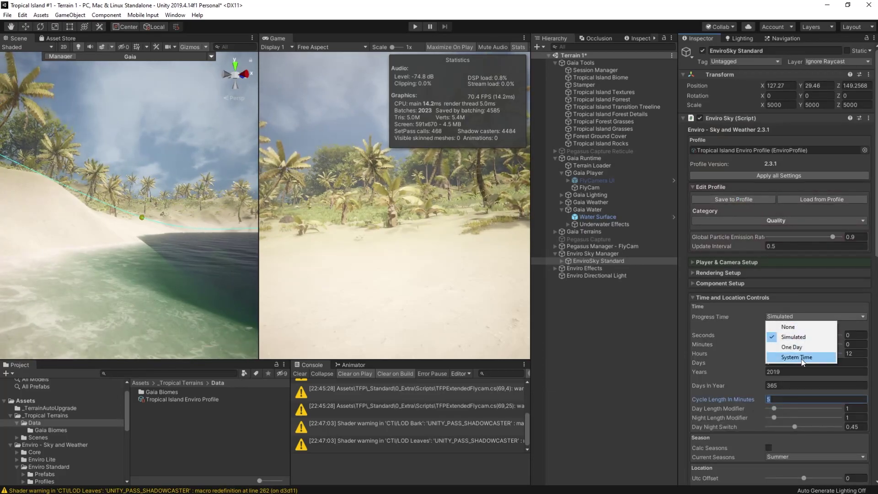
click(732, 313)
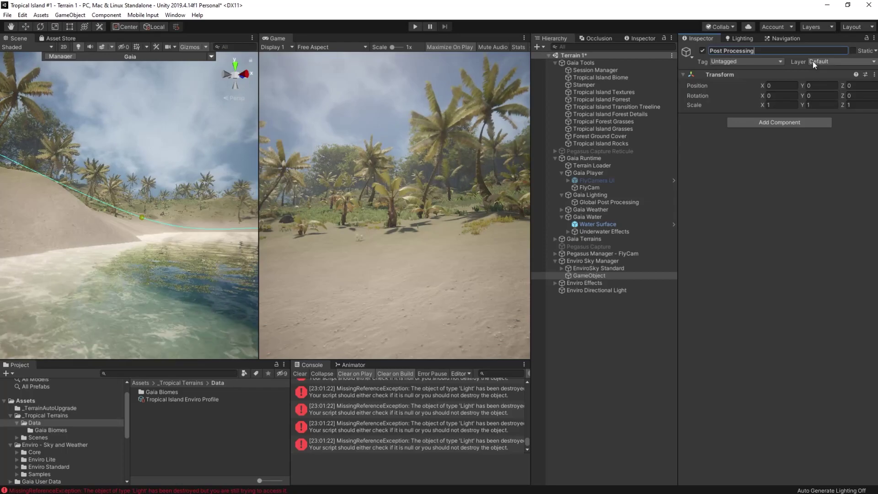
Assign the new empty object under Enviro Sky Manager to the TransparentFX layer and add a Post-process Volume component
click(813, 61)
click(822, 81)
click(771, 122)
text(postpro)
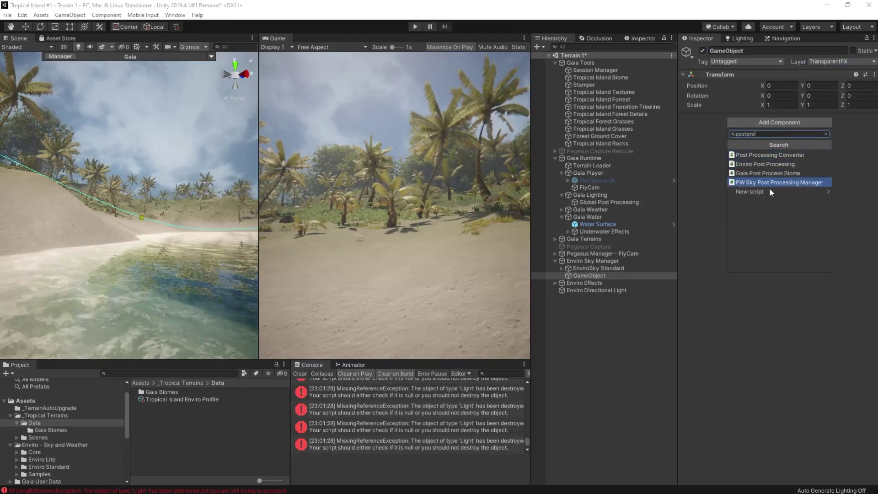
key(BackSpace)
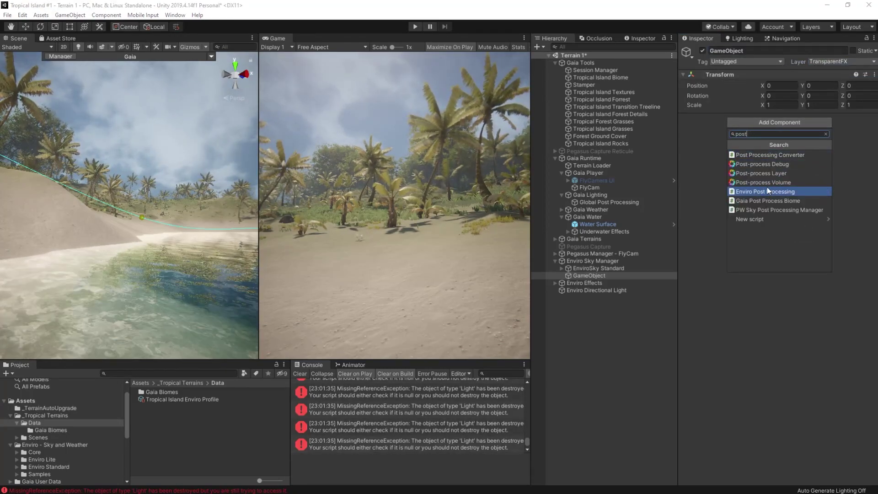
click(763, 182)
Create a new post-process profile for the object's global Post-process Volume
click(795, 203)
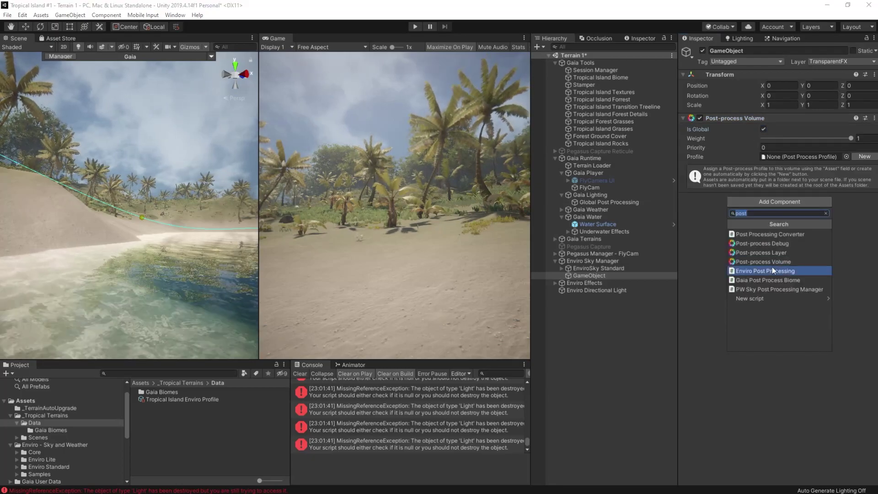
click(854, 166)
click(867, 156)
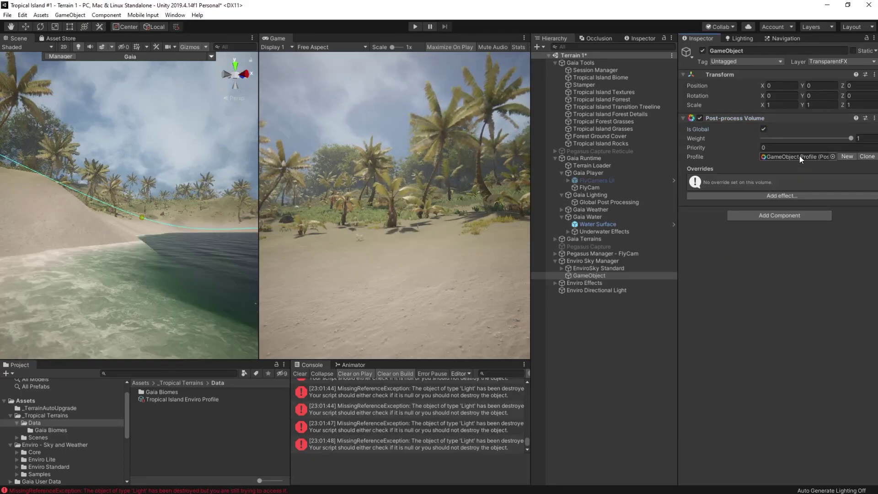
Move the new GameObject Profile asset into the _Tropical Terrains Data folder and rename it Tropical Island Post Processing
drag(159, 391, 30, 424)
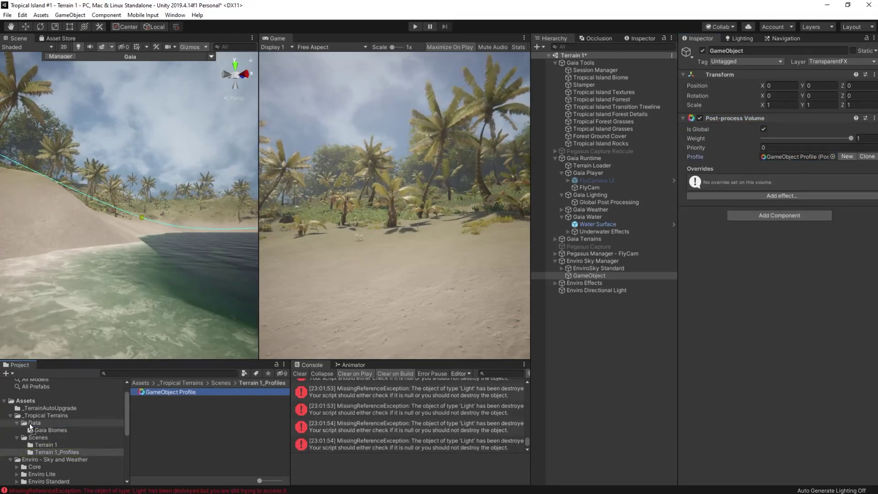
click(30, 424)
click(166, 401)
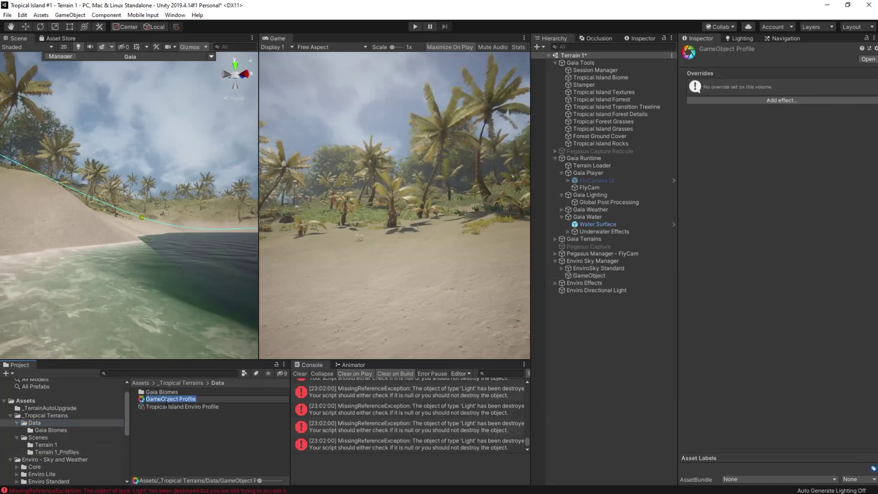
text(Tropical Island Post Processing)
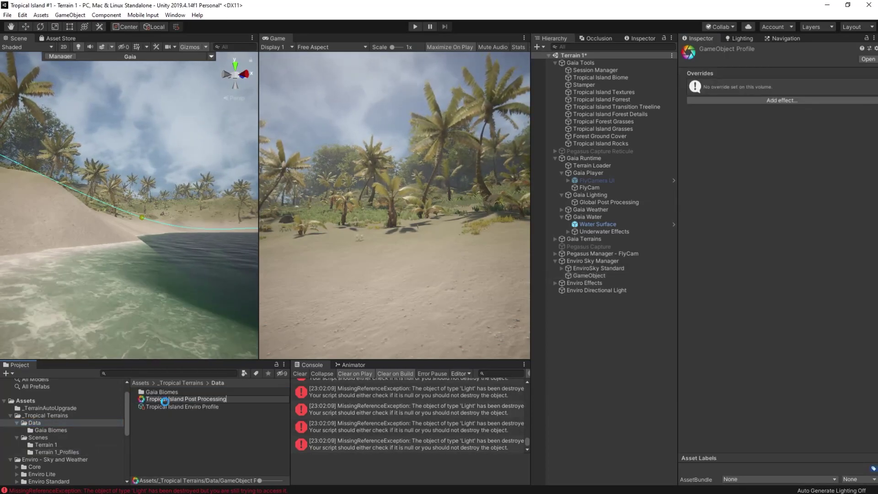
key(Return)
Add Ambient Occlusion to the profile, using Multi Scale Volumetric Obscurance mode with an intensity of 0.92
click(783, 100)
mouse_move(798, 106)
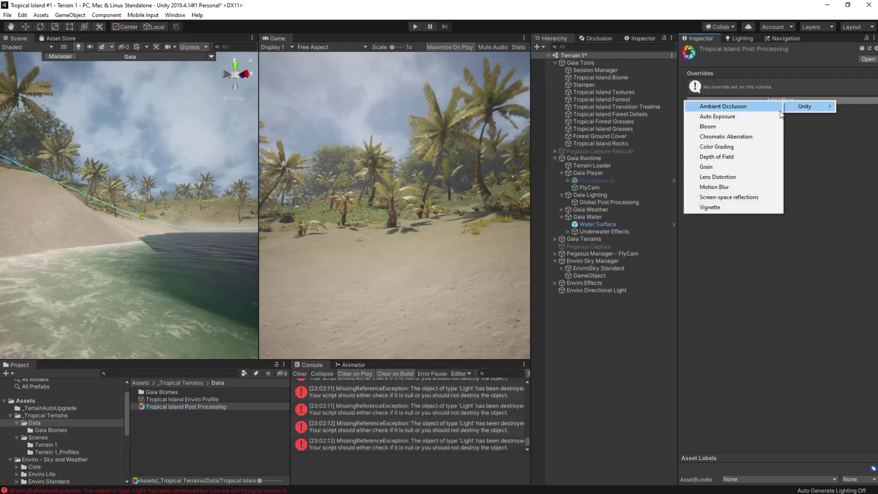
click(732, 106)
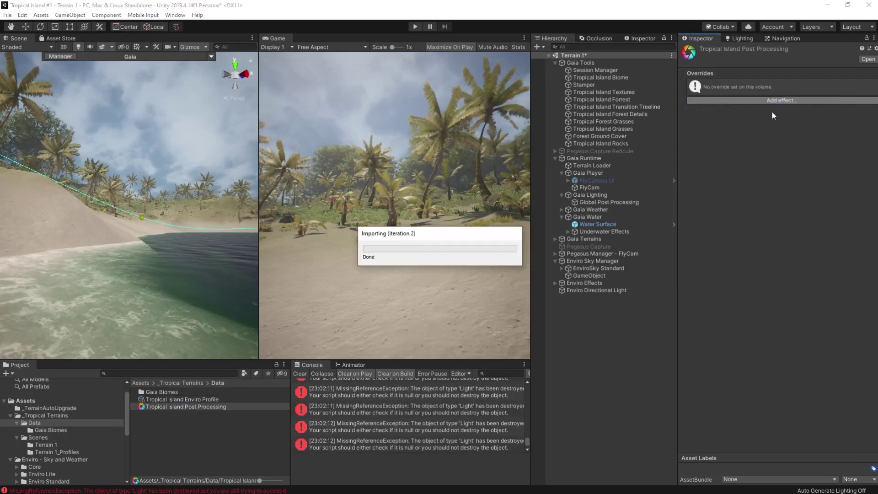
click(690, 101)
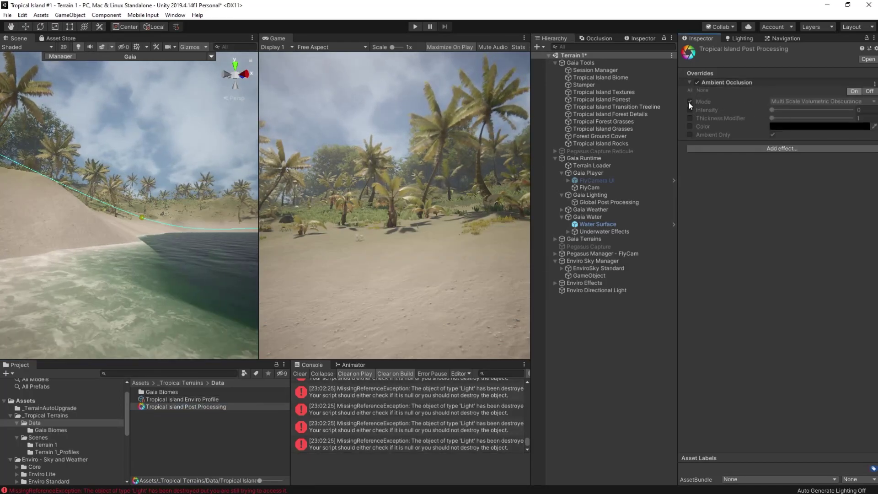
click(780, 101)
click(824, 118)
click(690, 110)
drag(772, 110, 791, 112)
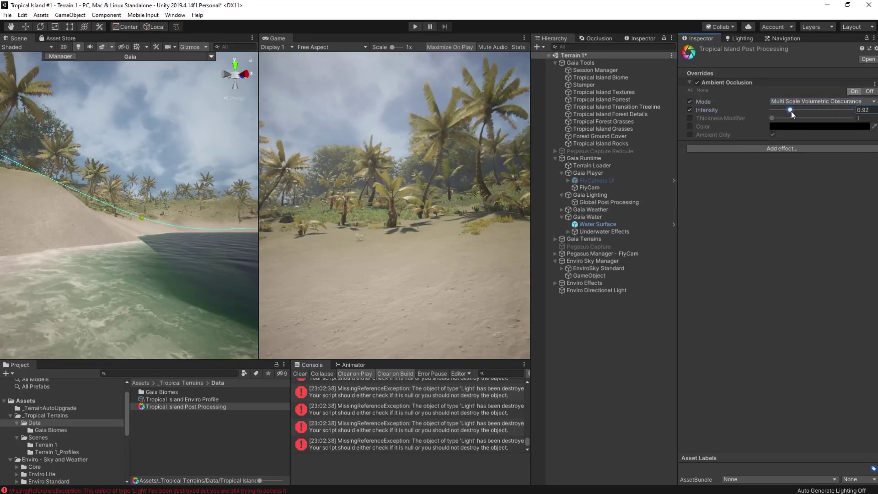
Add a Color Grading effect to the profile and override its tonemapping mode with ACES
mouse_move(784, 155)
click(698, 195)
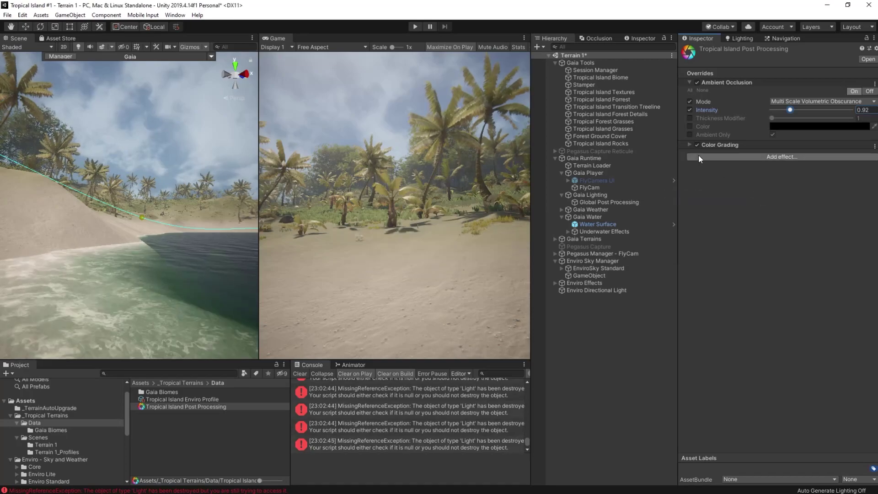
click(690, 185)
click(805, 185)
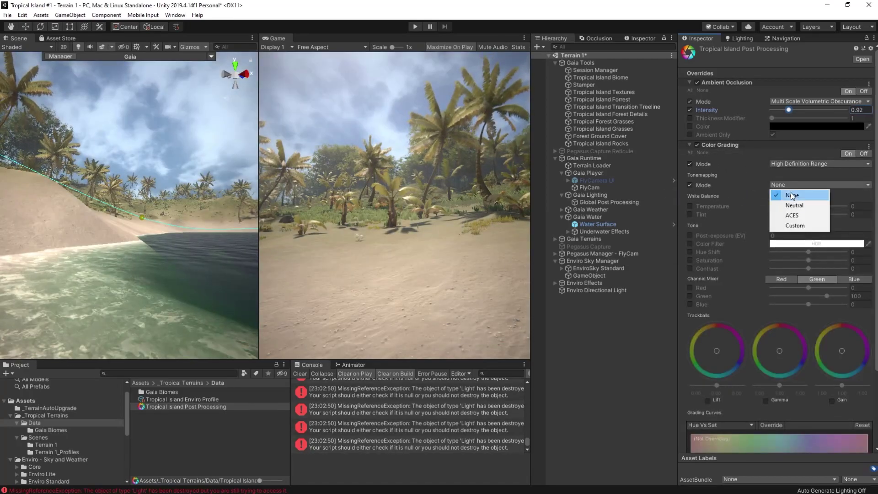
click(787, 206)
Enable the Lift trackball in Color Grading and shift it slightly toward yellow
click(708, 401)
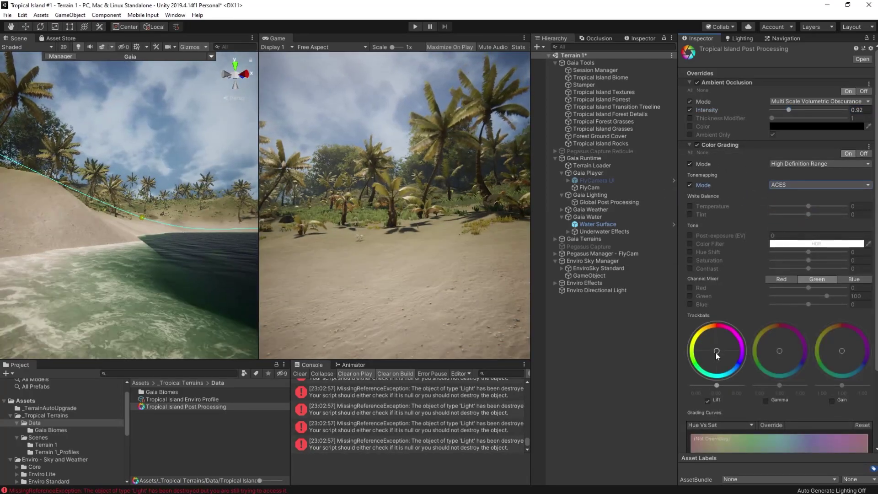
drag(710, 352, 711, 350)
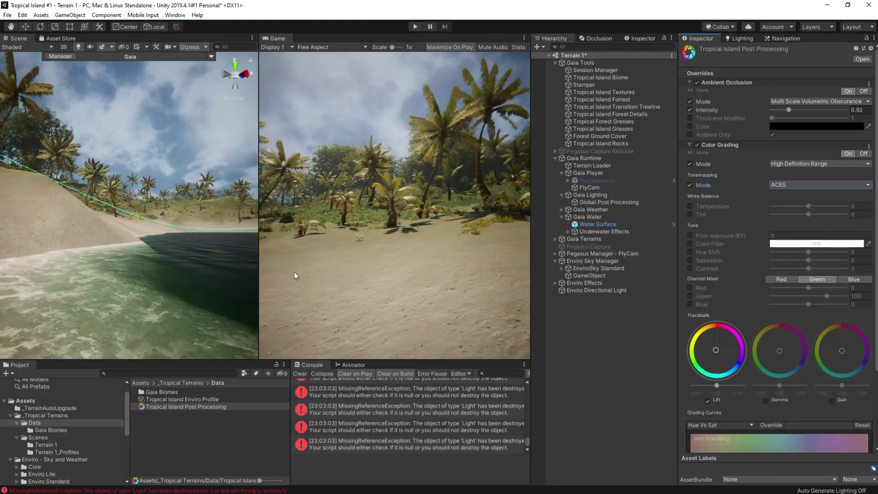
Enable the White Balance temperature in Color Grading and set it to 9, checking against the forest interior
right_drag(215, 250, 133, 256)
key(w)
click(690, 207)
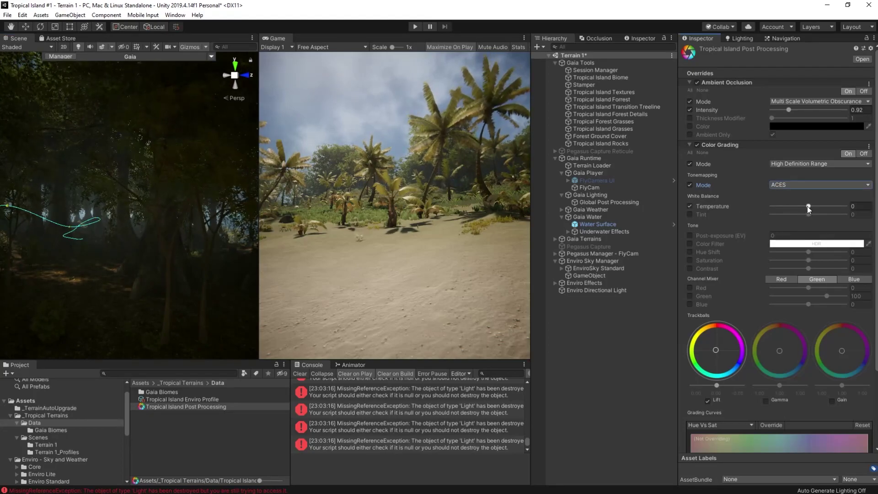
drag(808, 207, 814, 205)
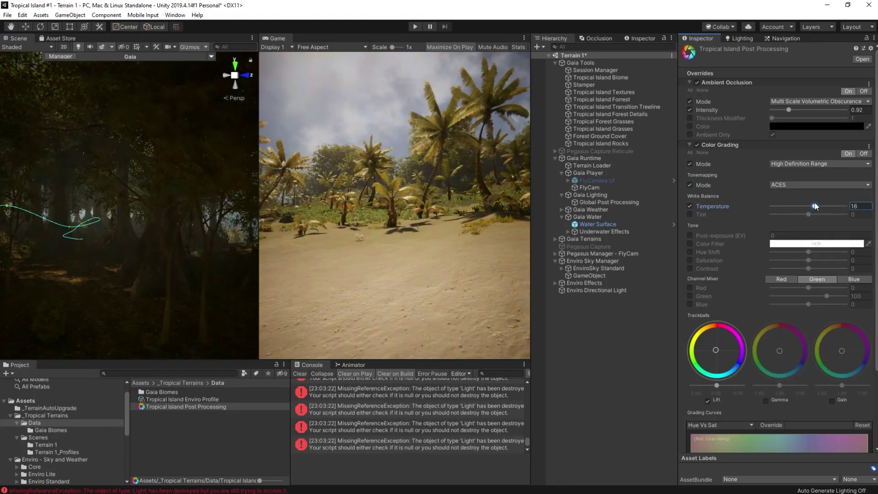
Set Color Grading's Post-exposure to 0.64 EV and shift the Gain trackball slightly toward green
click(690, 236)
drag(721, 237, 735, 237)
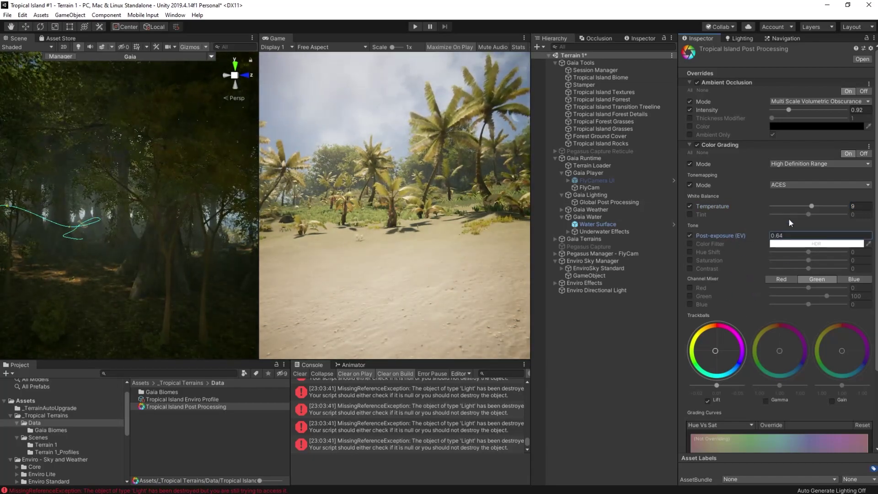
drag(833, 346, 840, 355)
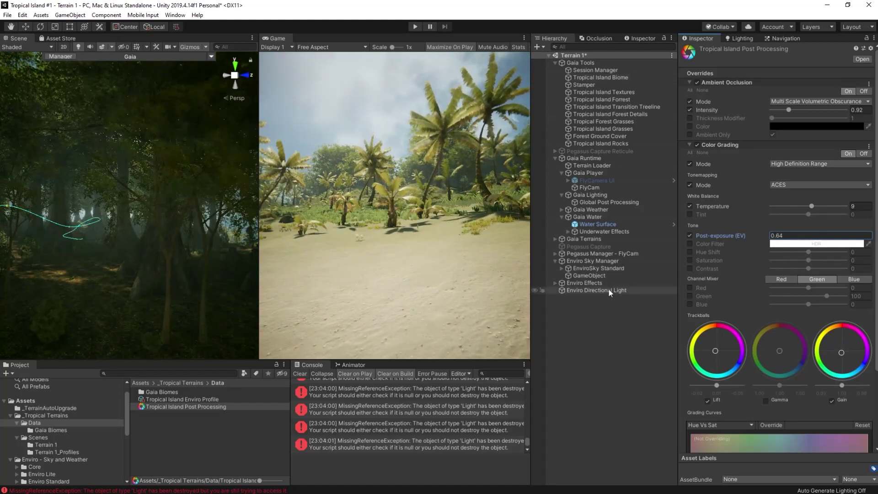
Run the scene with the on-screen control hints hidden and review the flythrough from the beach into the forest
click(600, 267)
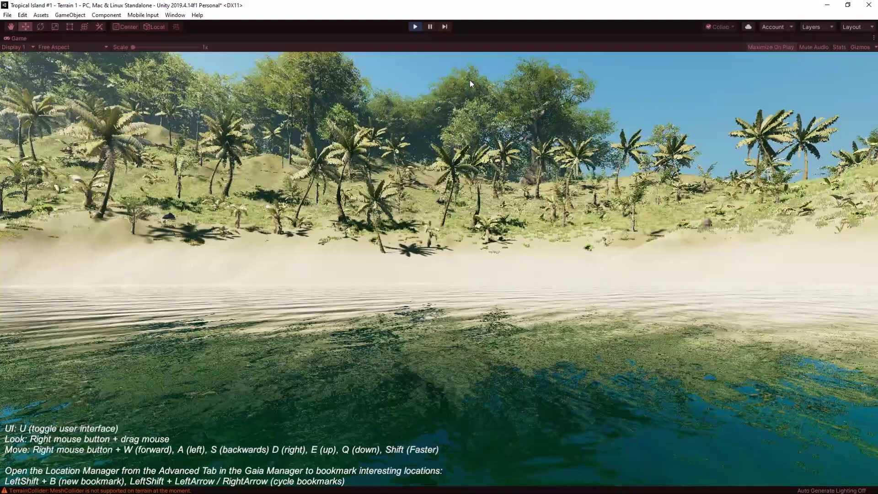
key(u)
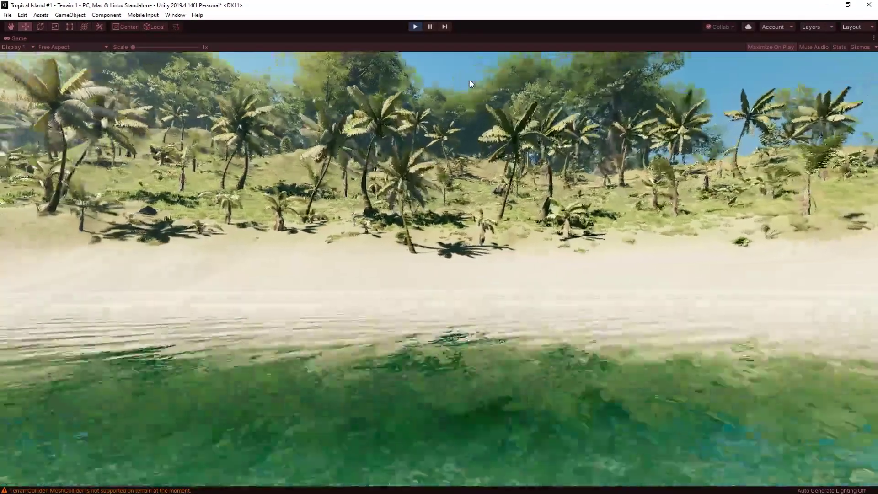
key(w)
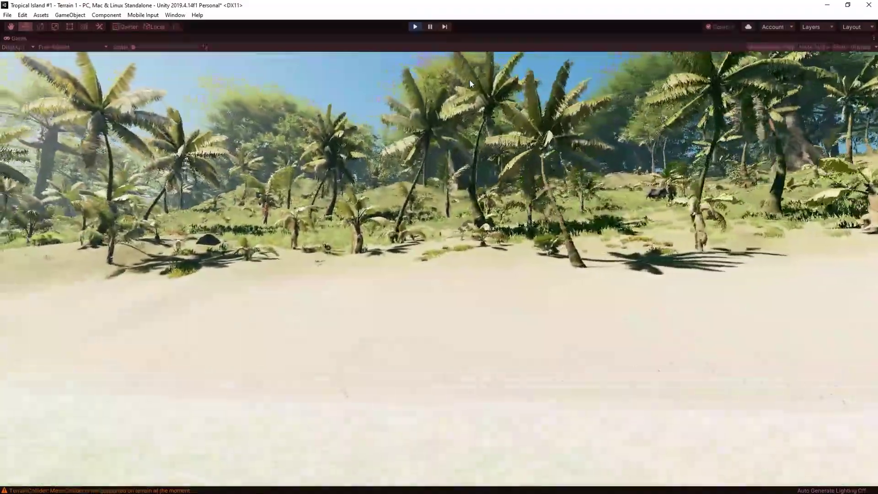
key(w)
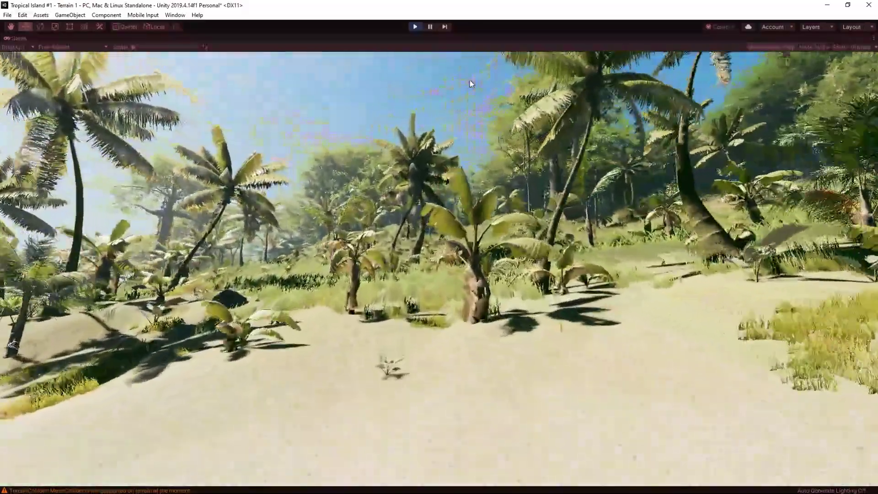
key(w)
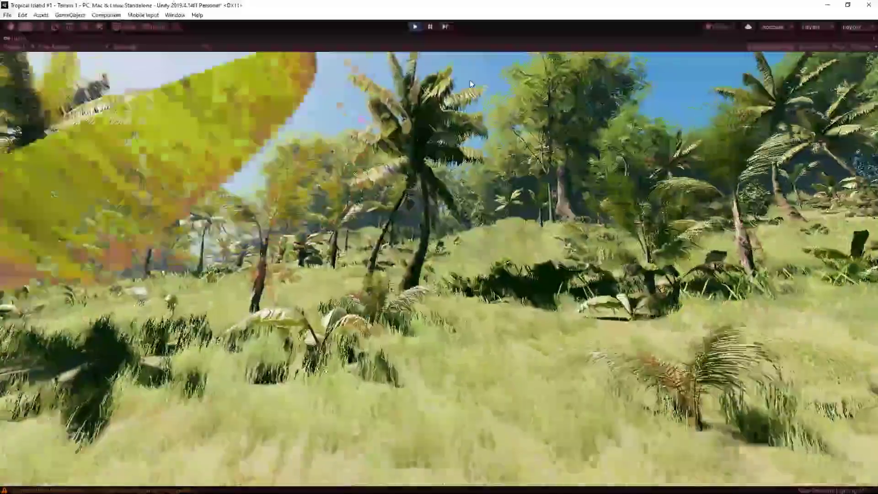
key(w)
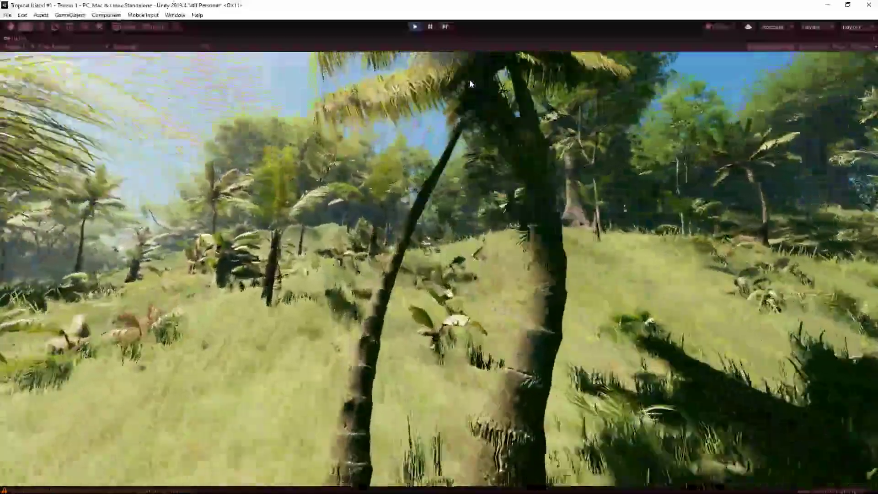
key(w)
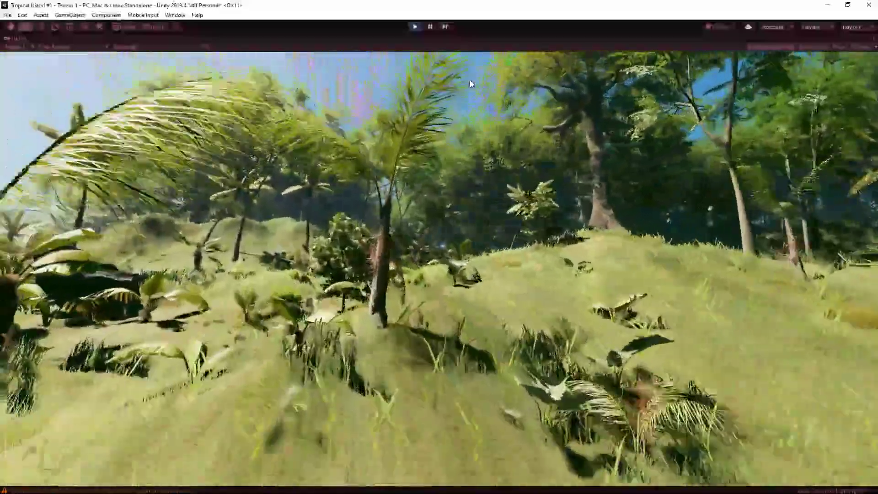
key(w)
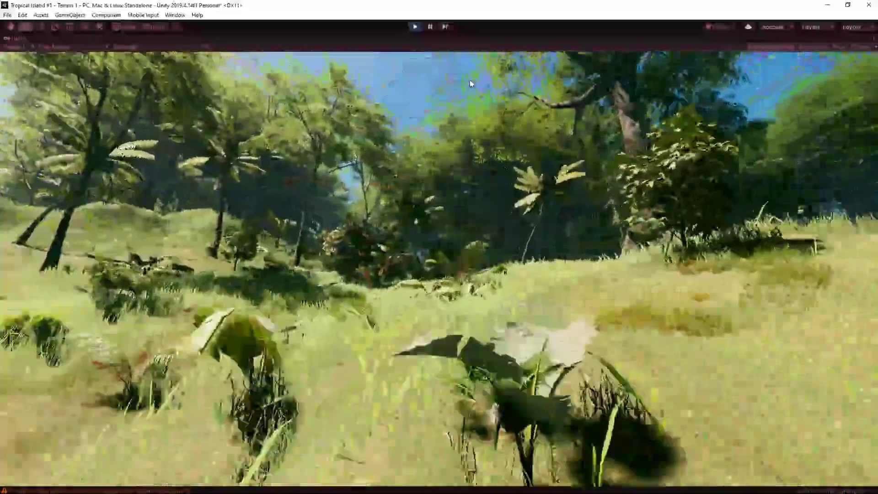
key(w)
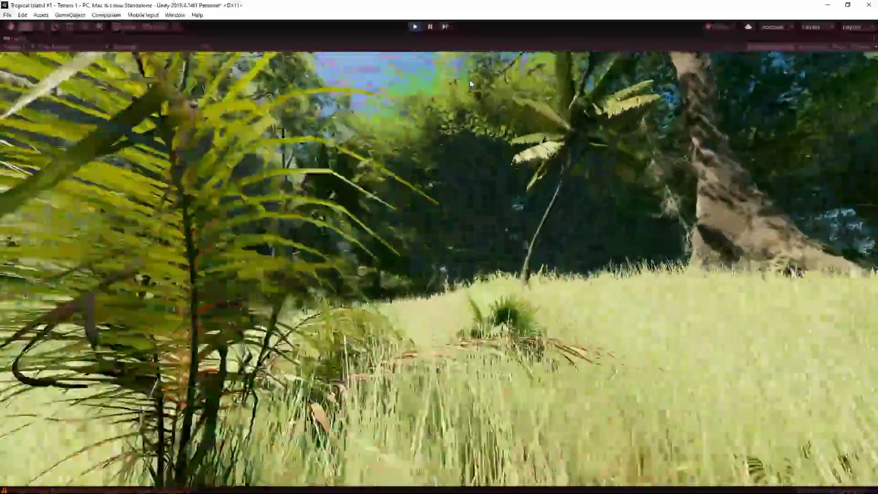
key(w)
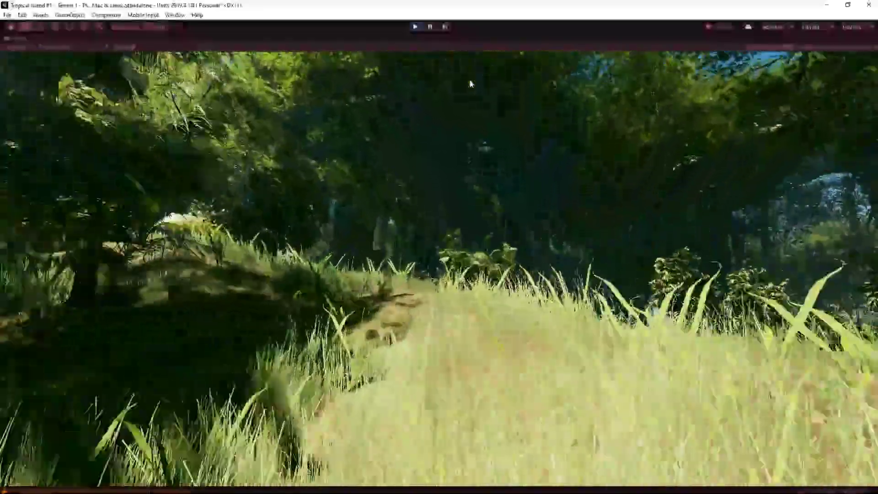
key(w)
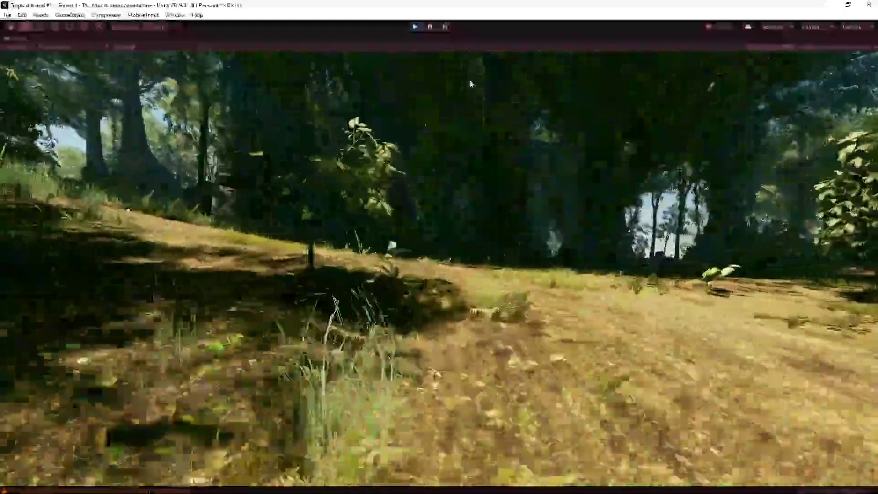